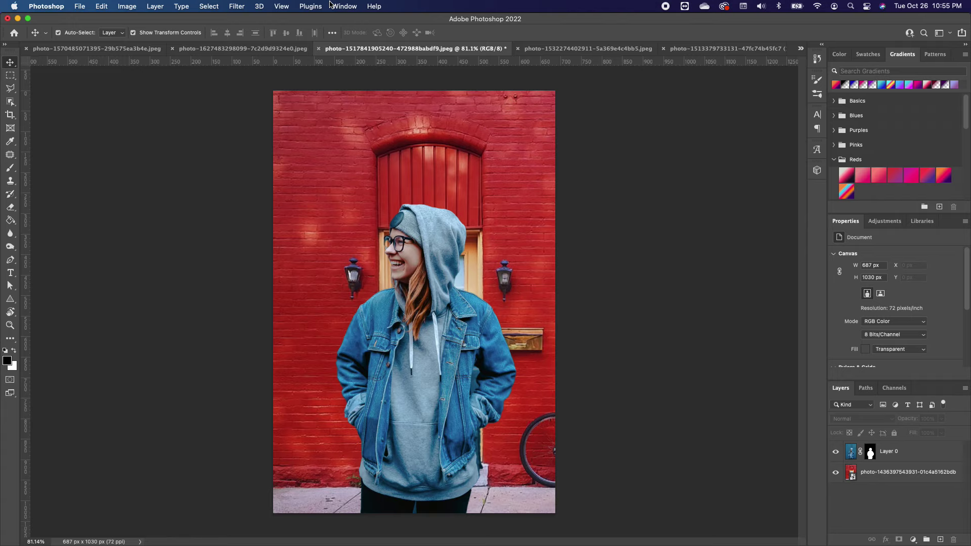
Enable the Harmonization neural filter for Layer 0, which holds the cut-out woman in the denim jacket.
key(alt+period)
click(238, 7)
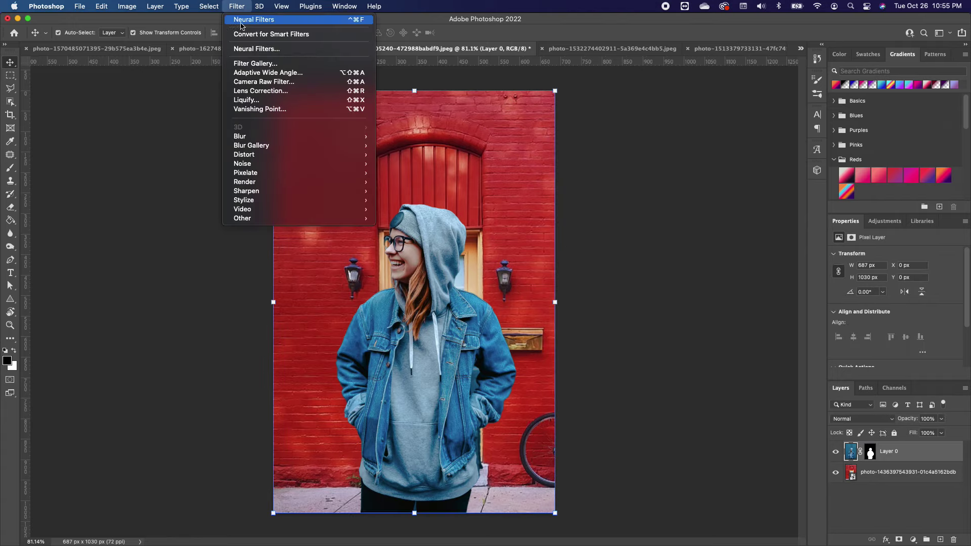
click(278, 54)
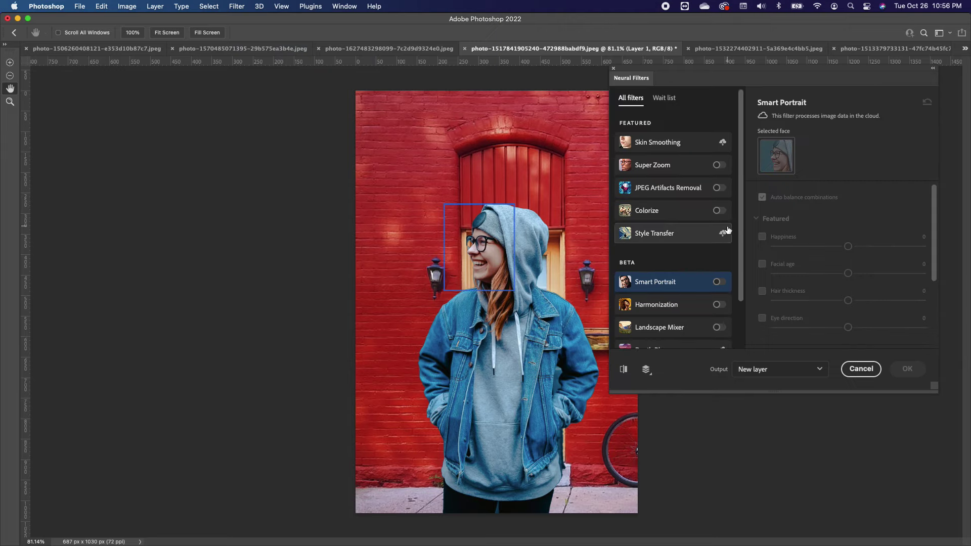
scroll(728, 228, down, 2)
scroll(728, 231, down, 1)
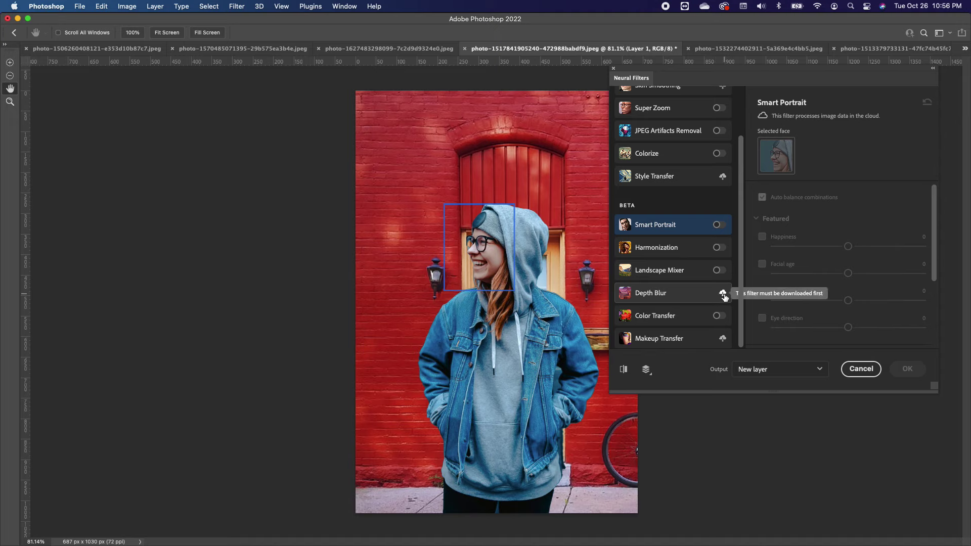
click(718, 248)
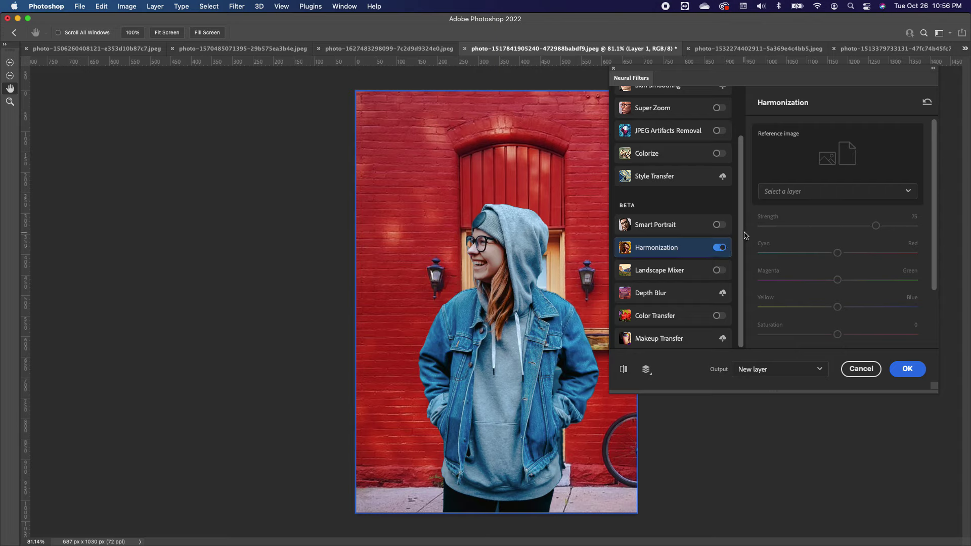
click(850, 197)
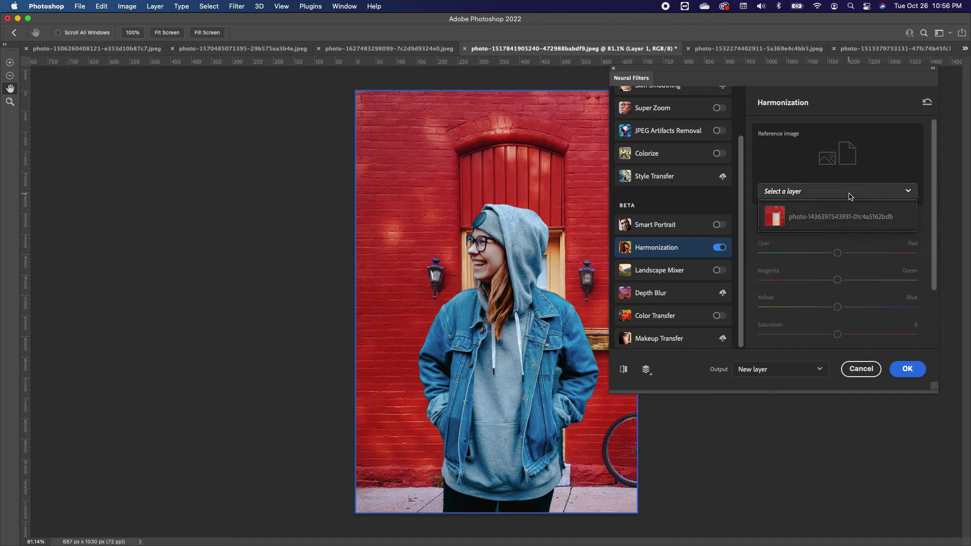
click(808, 217)
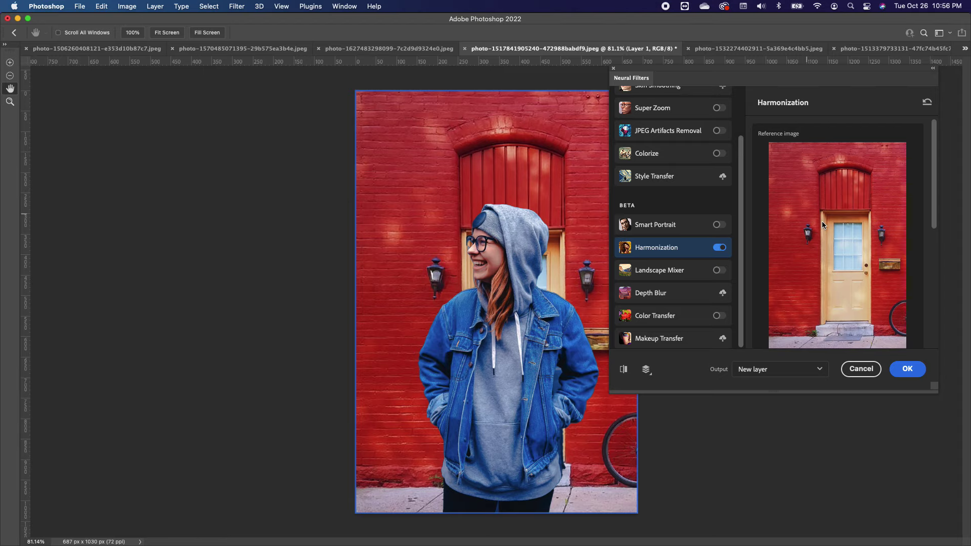
click(905, 370)
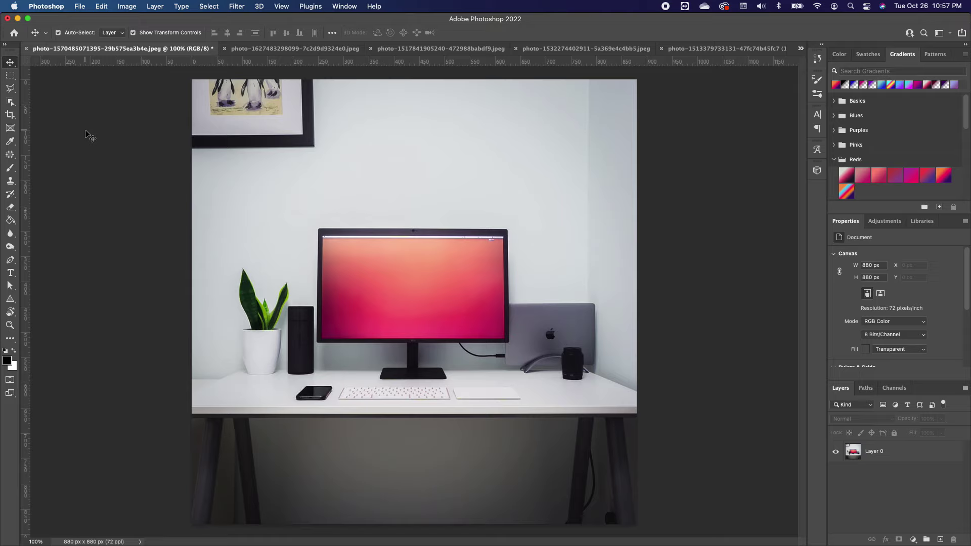
Select the plant, black cylinder and monitor in the desk photo with the Object Selection tool and mask Layer 0 to them.
click(13, 104)
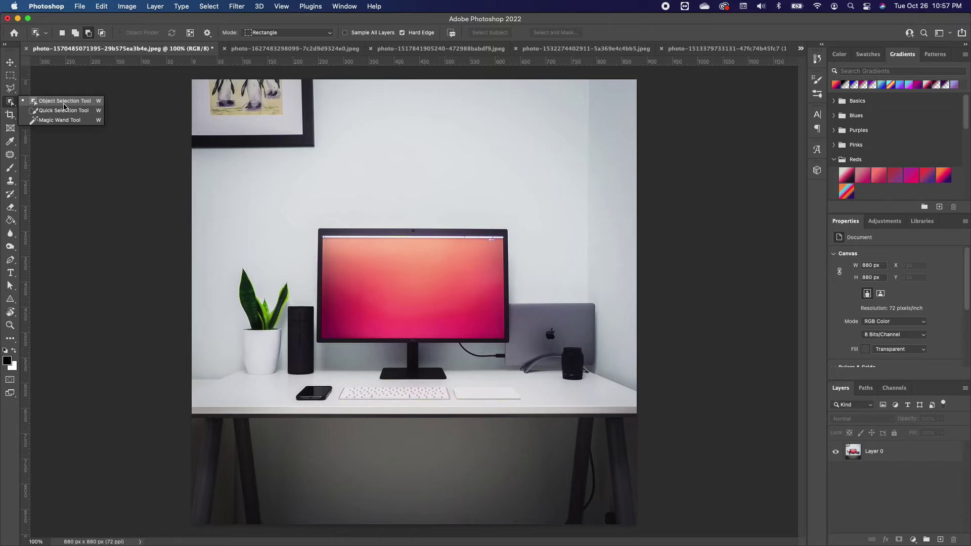
click(64, 104)
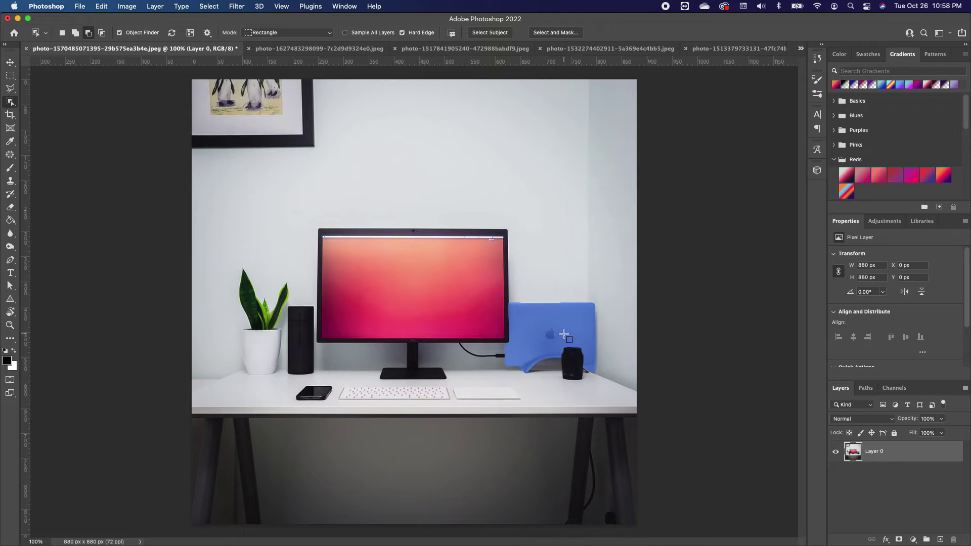
click(257, 313)
shift+click(301, 324)
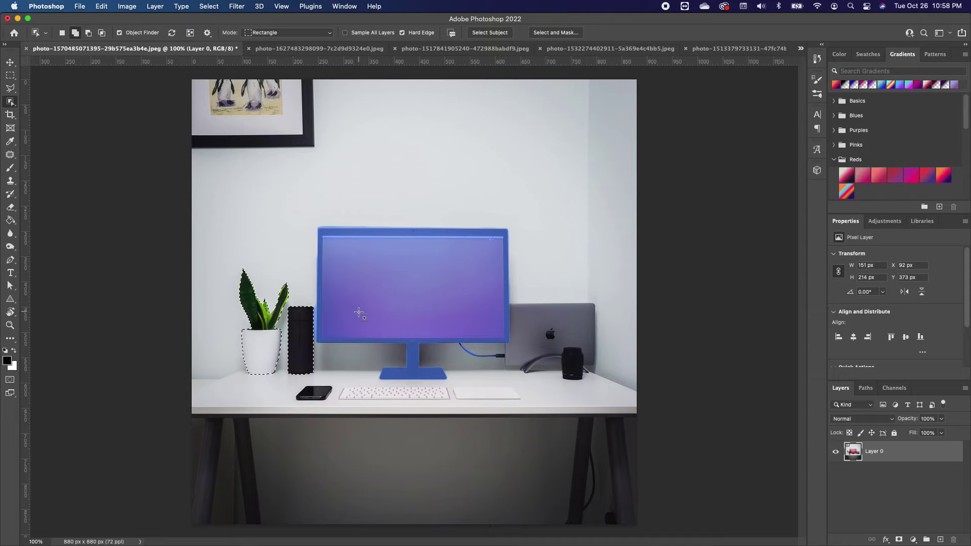
shift+click(413, 298)
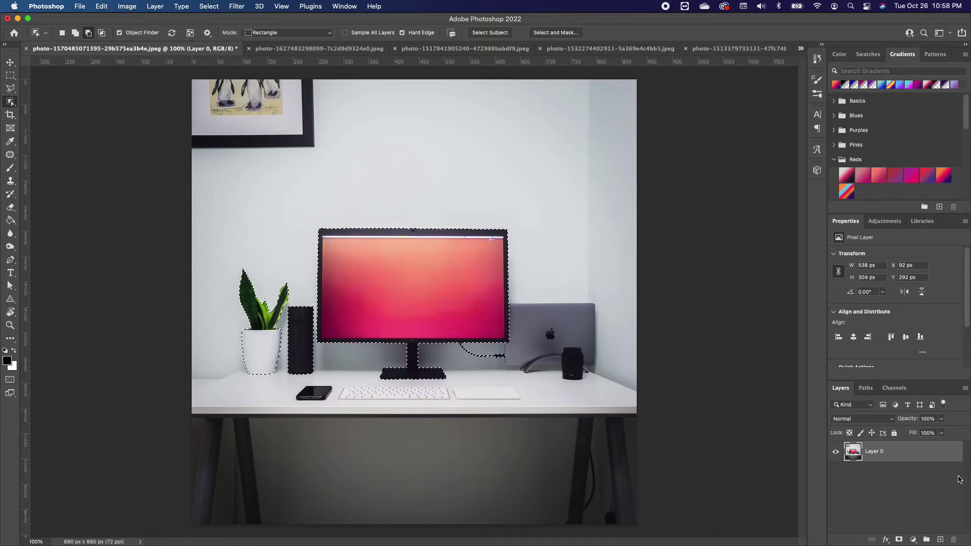
click(900, 540)
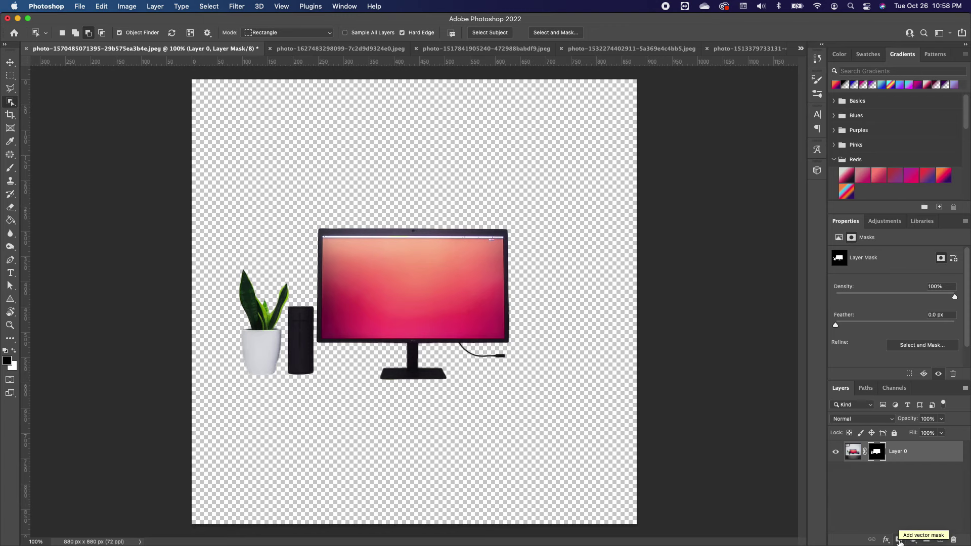
Delete the desk photo's layer mask and show all selectable objects detected in the image.
right_click(880, 458)
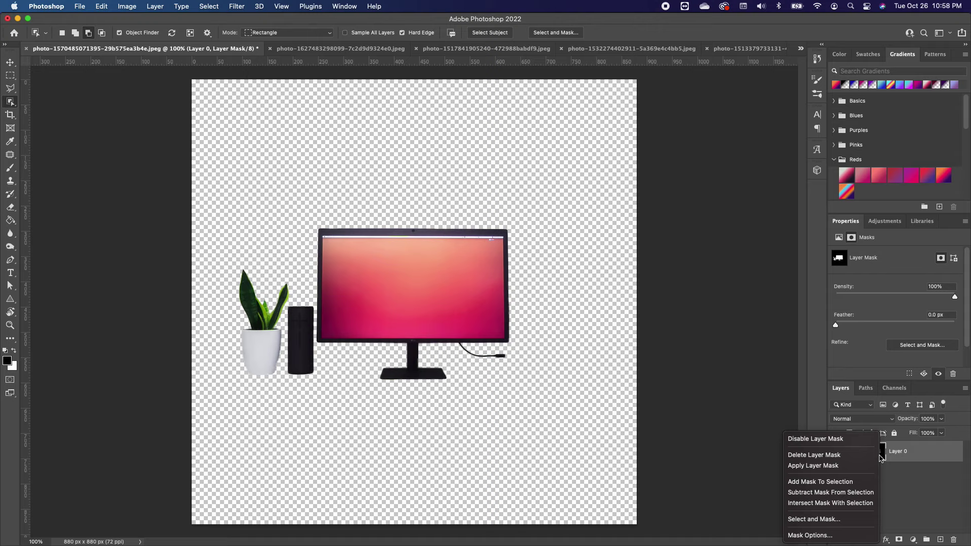
click(821, 455)
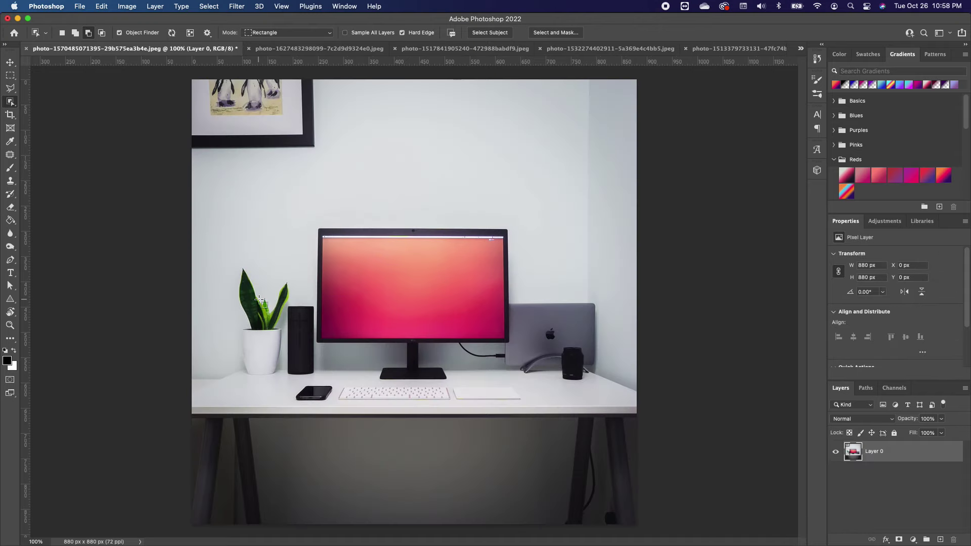
click(191, 34)
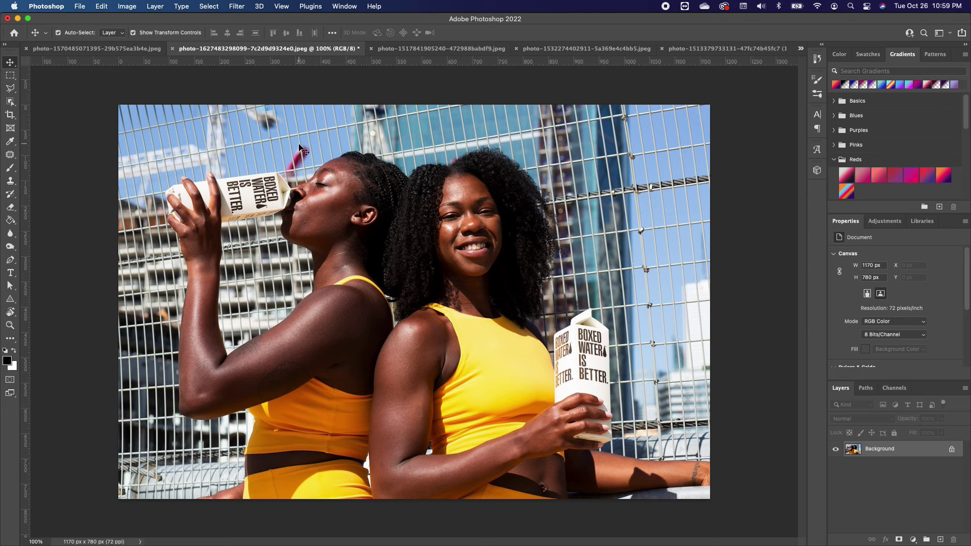
Select the smiling woman and her Boxed Water carton with the Object Selection tool and add a layer mask from that selection.
click(11, 102)
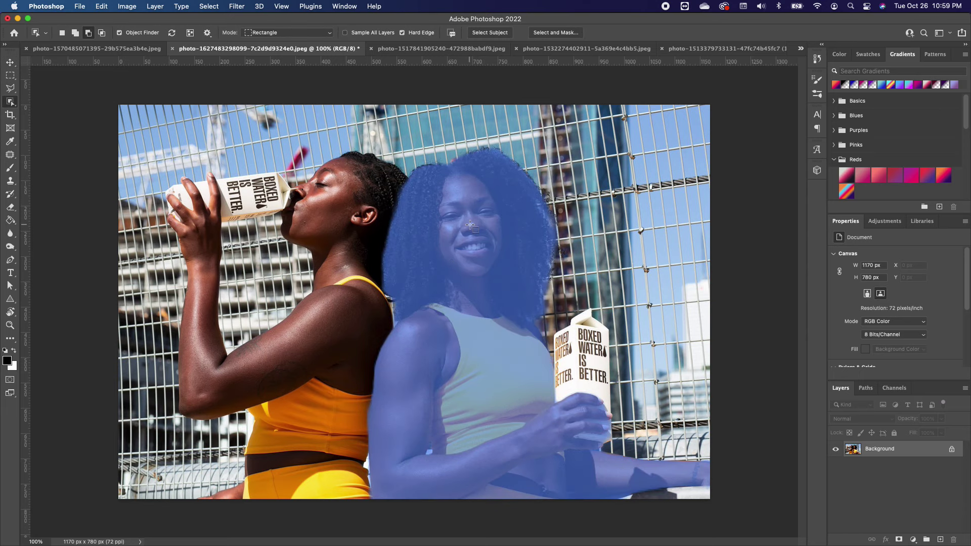
click(487, 288)
key(shift)
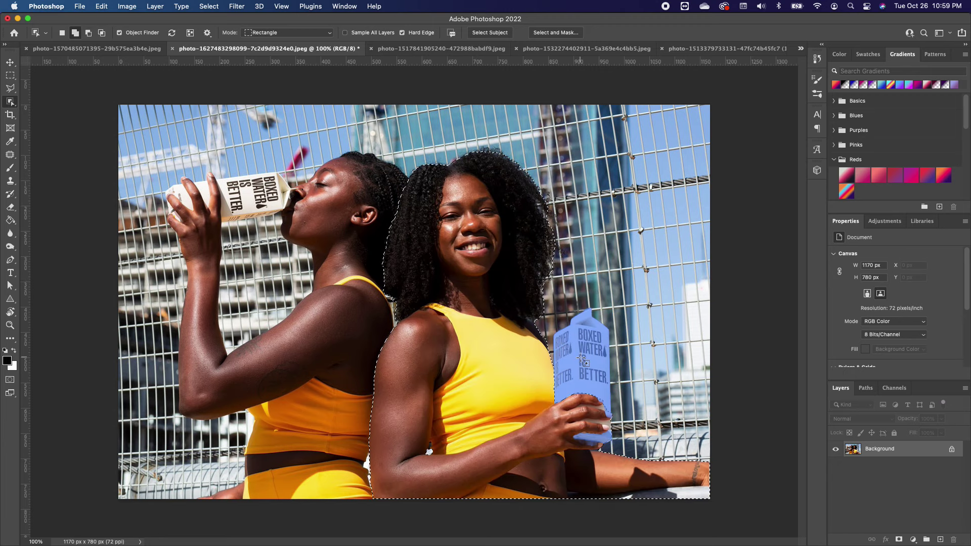
shift+click(582, 360)
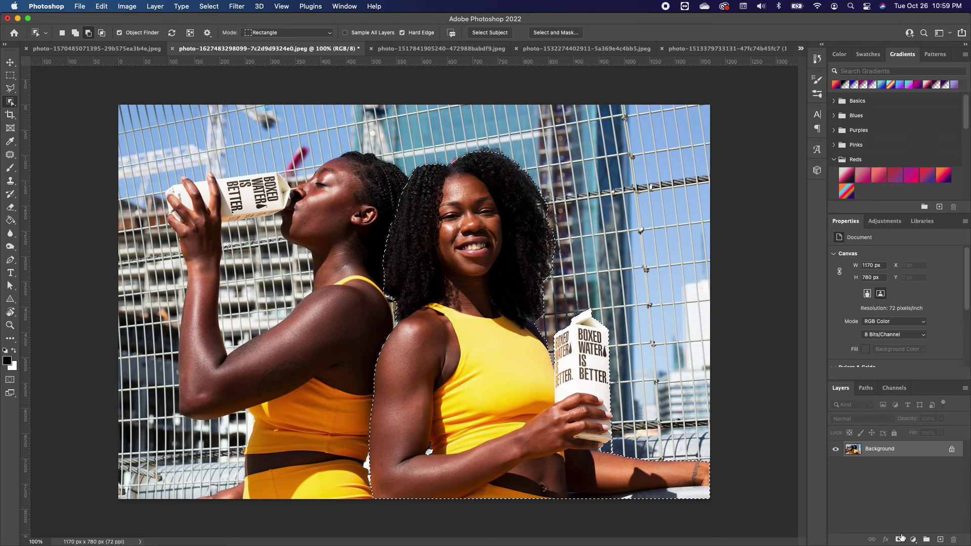
click(901, 538)
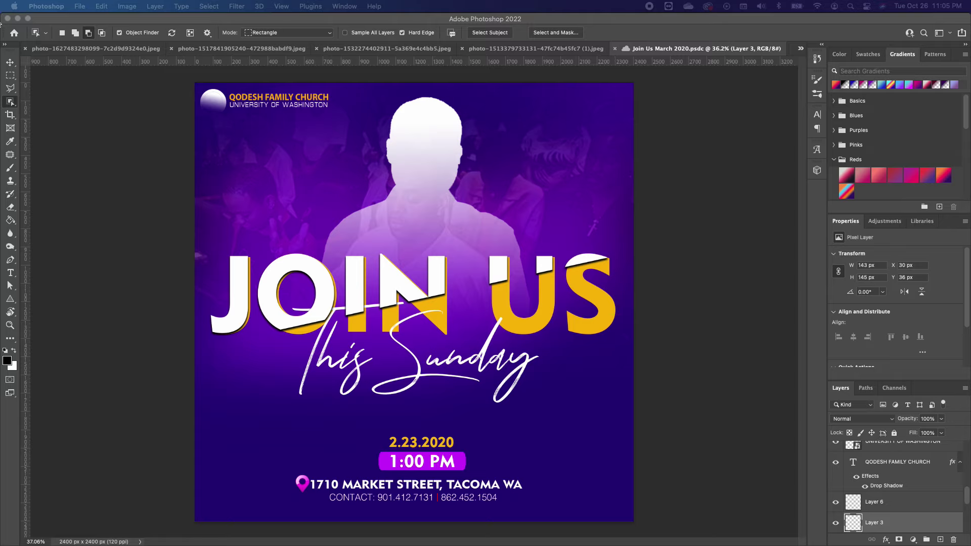
Save the flyer as a Creative Cloud document using the name Join Us March 2020.
click(80, 6)
mouse_move(112, 159)
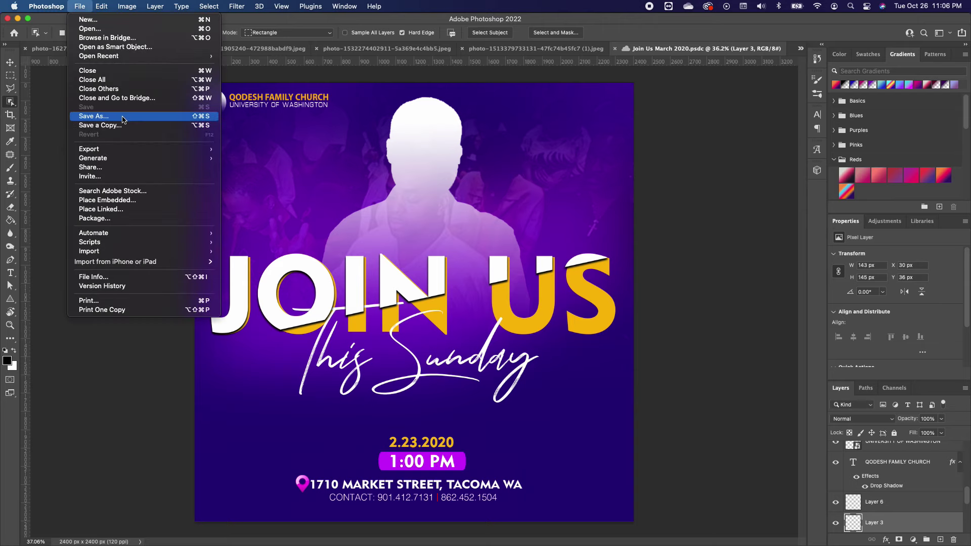
click(123, 117)
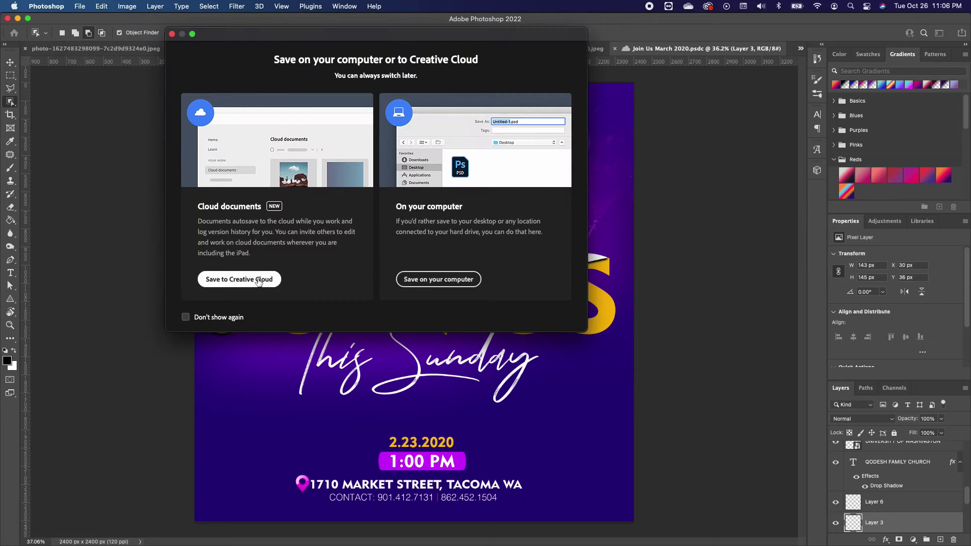
click(259, 280)
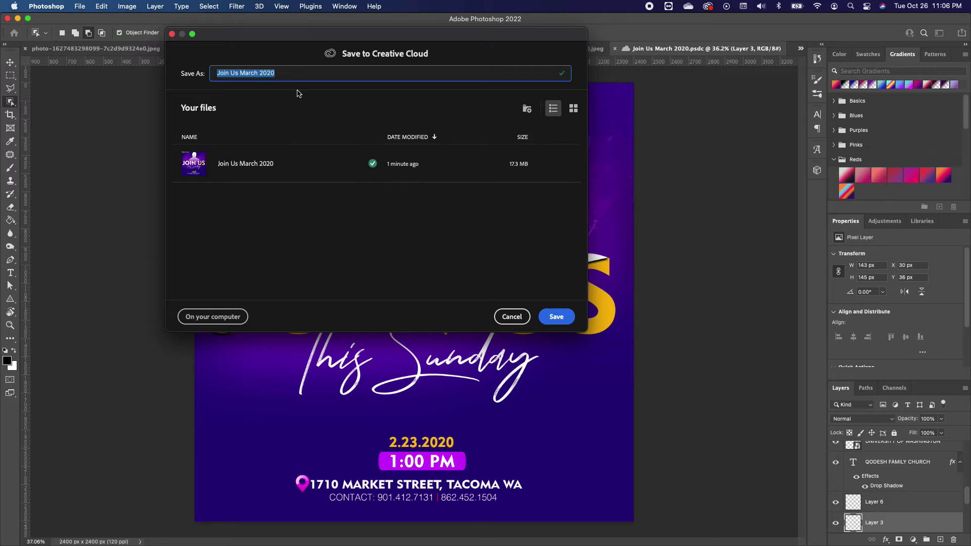
click(556, 317)
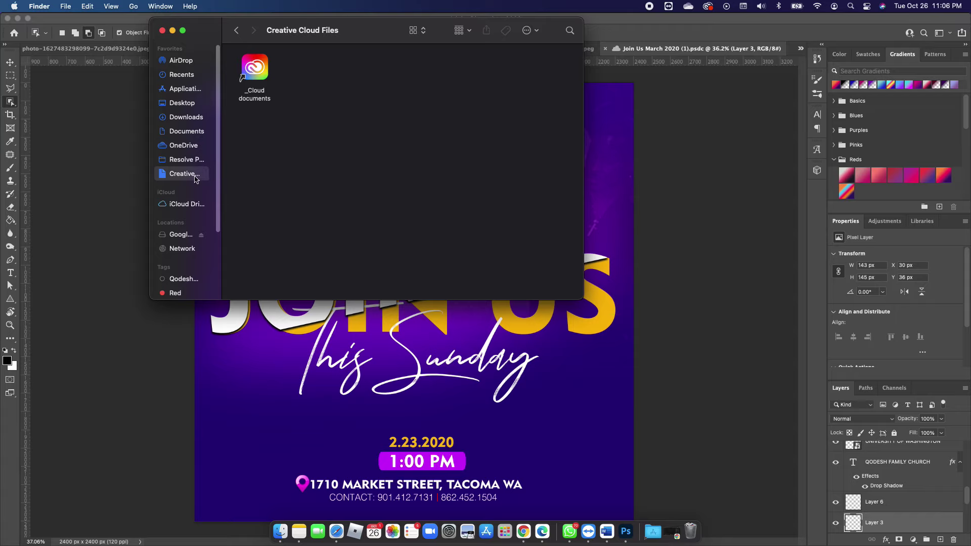
Open the cloud documents from Finder's Creative Cloud Files folder and preview Join Us March 2020 in the browser.
drag(221, 174, 309, 173)
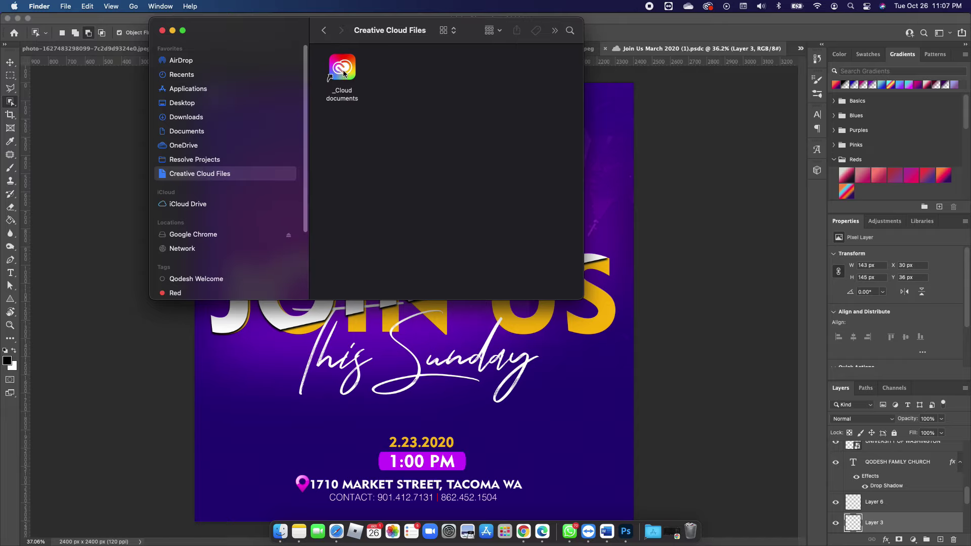
double_click(344, 71)
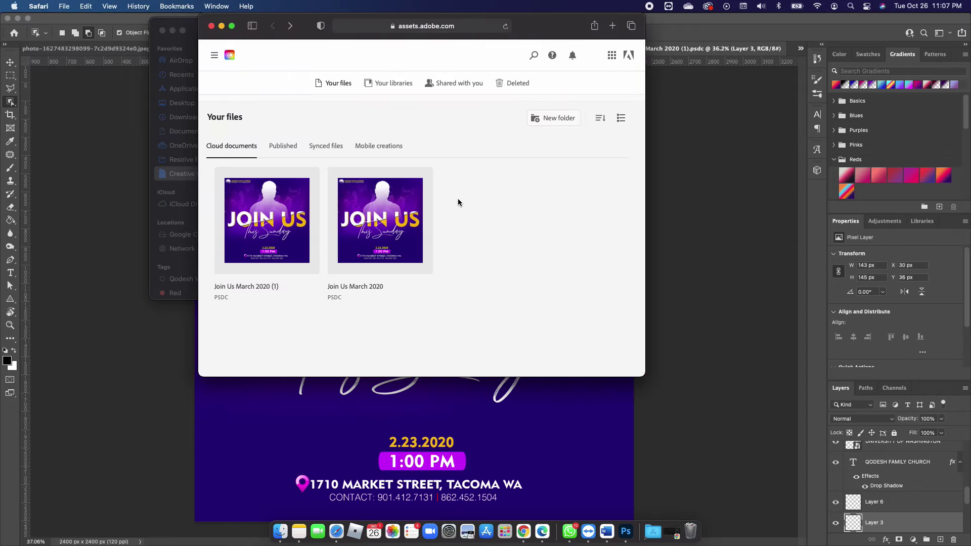
click(385, 239)
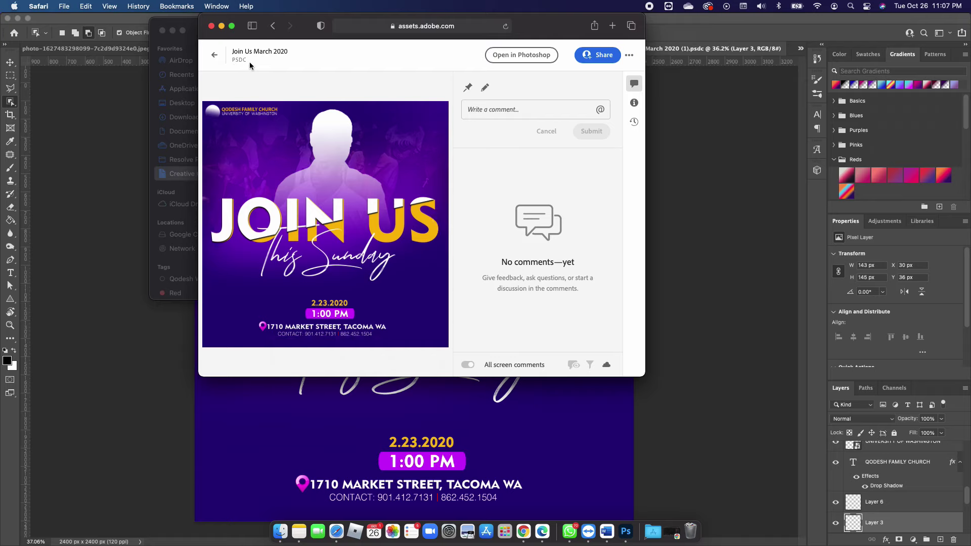
Open the Join Us March 2020 cloud document in Photoshop, allowing the browser to launch the application.
click(518, 55)
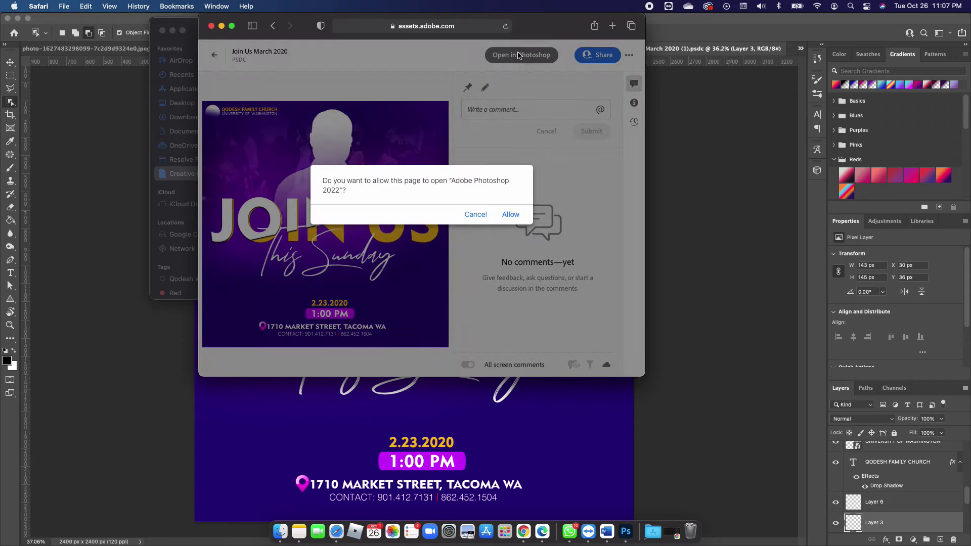
click(511, 215)
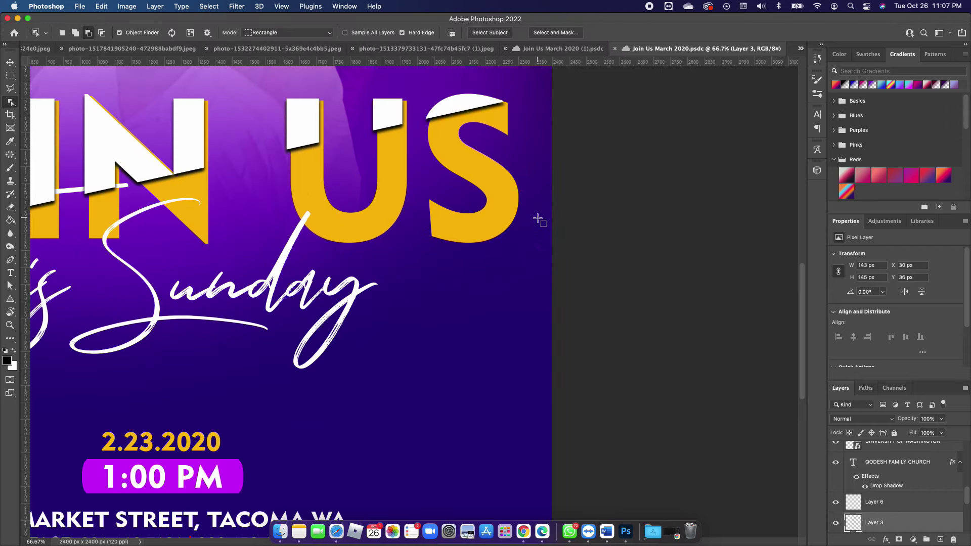
scroll(375, 243, down, 5)
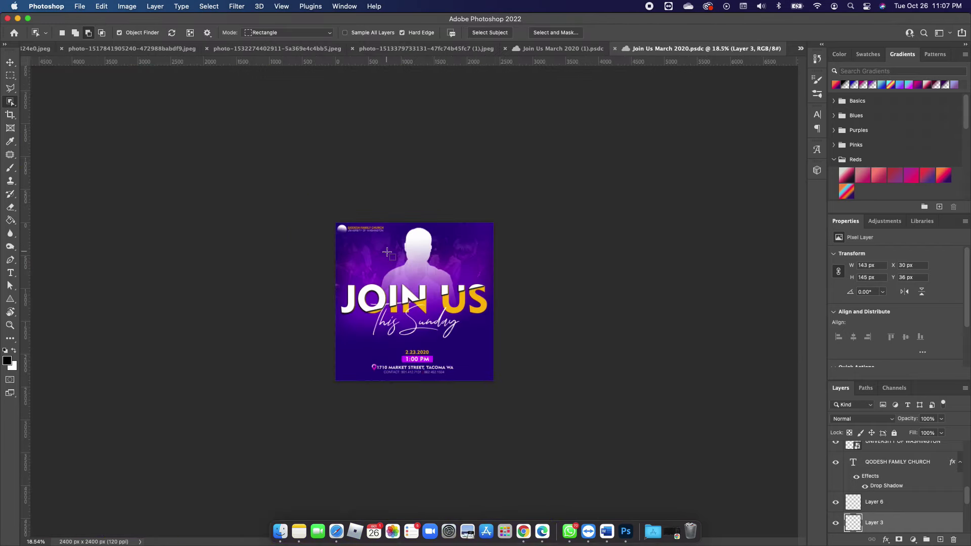
scroll(400, 253, up, 5)
scroll(421, 268, down, 3)
scroll(420, 268, down, 5)
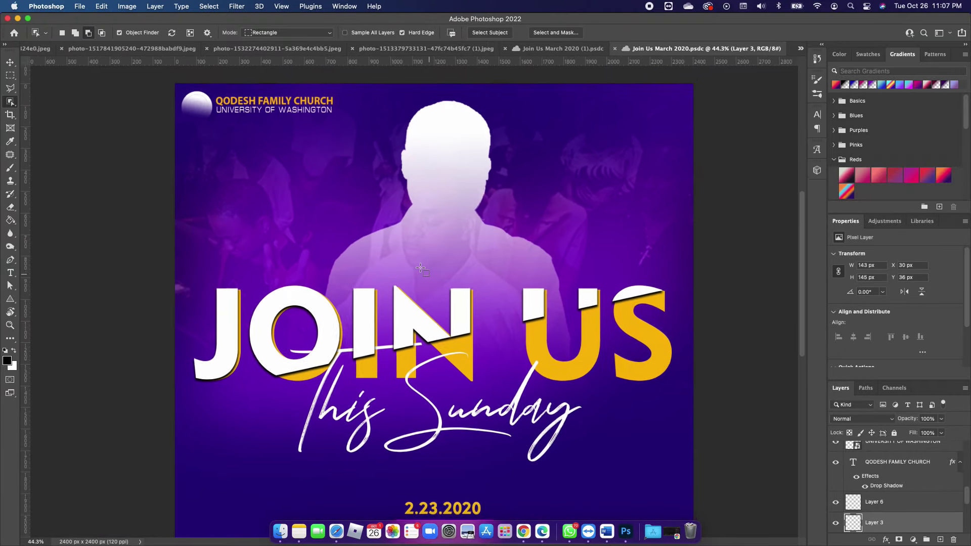
scroll(421, 268, up, 1)
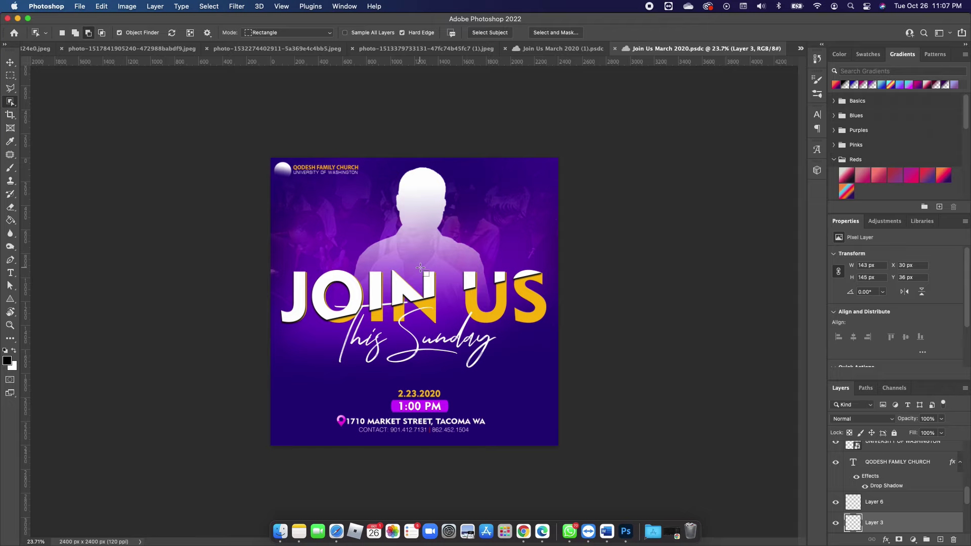
Display the flyer's comments and open its sharing options at the field for inviting people to edit.
click(354, 7)
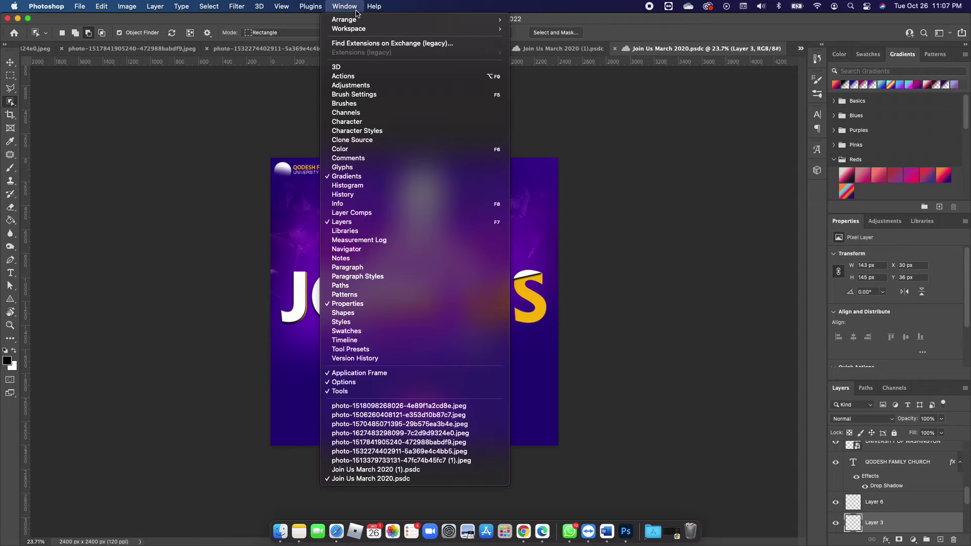
click(367, 158)
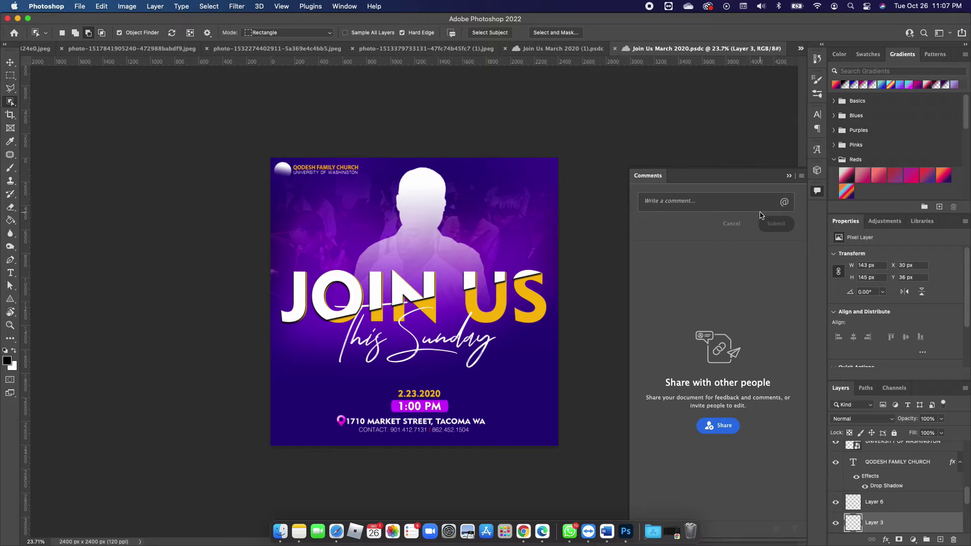
click(718, 425)
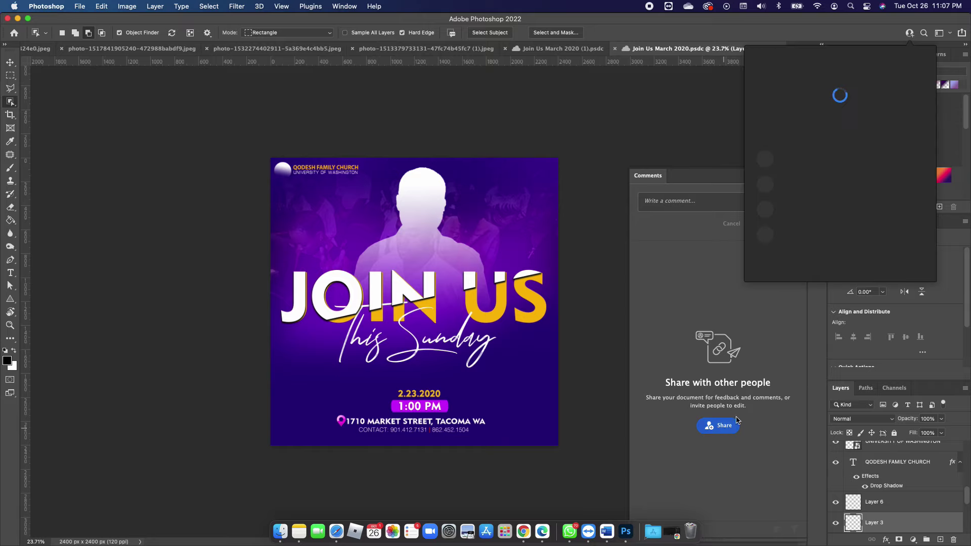
click(797, 99)
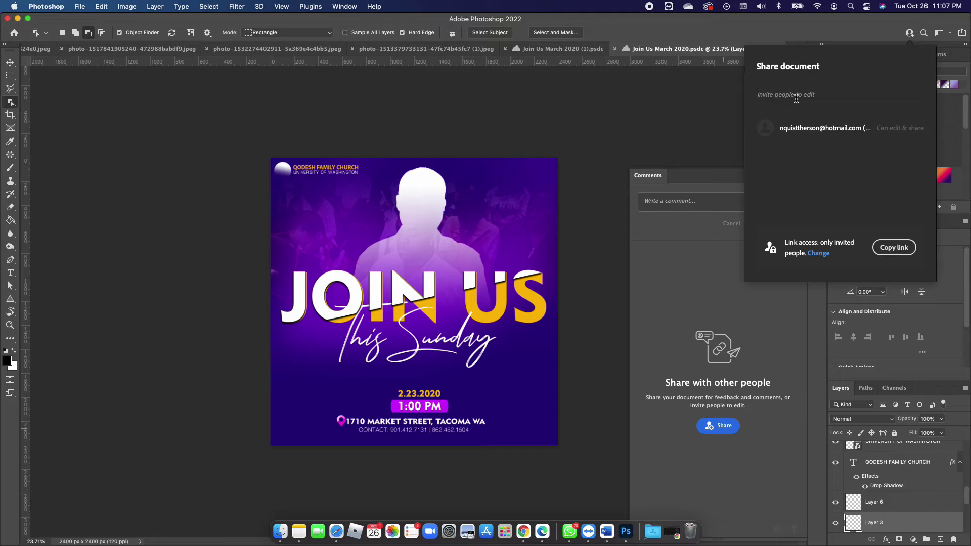
Copy the flyer's share link and view the link access settings, leaving access limited to invited people.
click(900, 248)
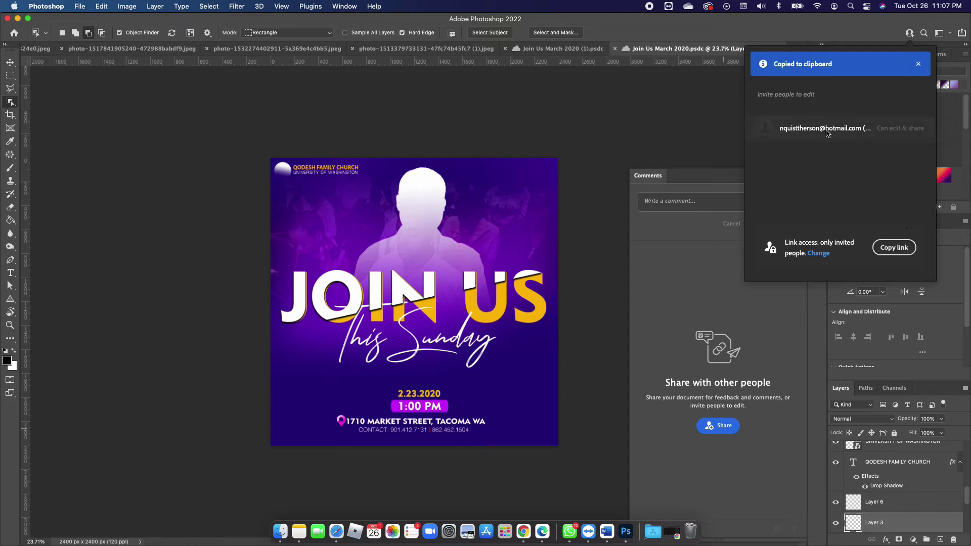
click(819, 253)
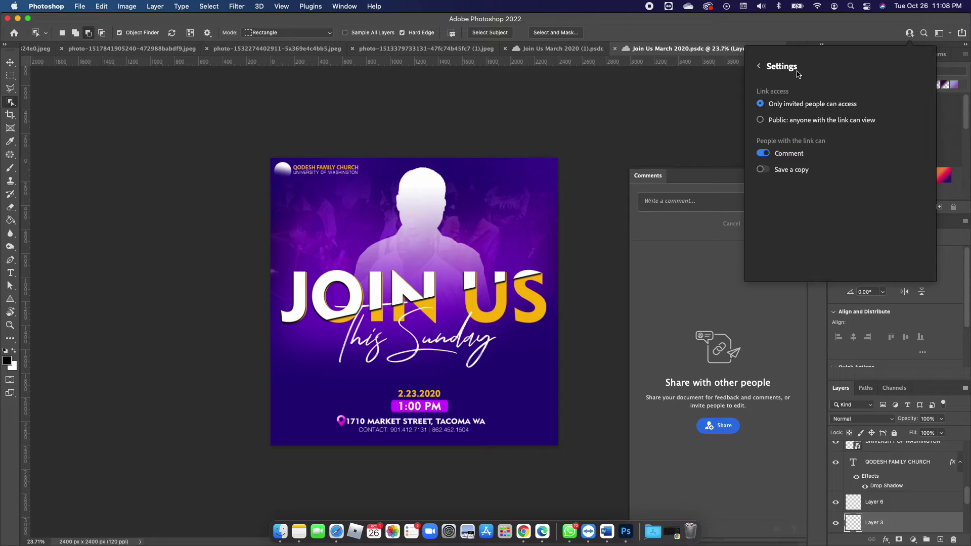
click(759, 67)
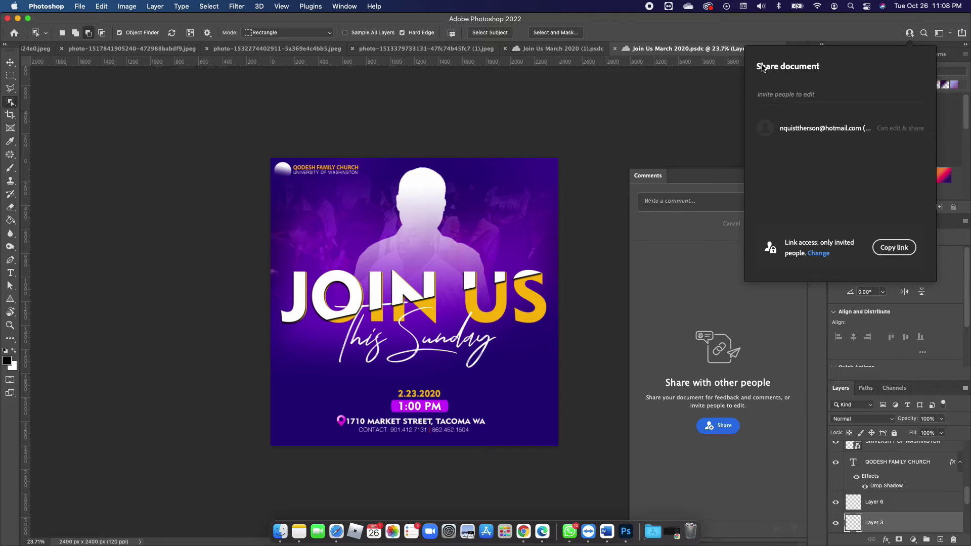
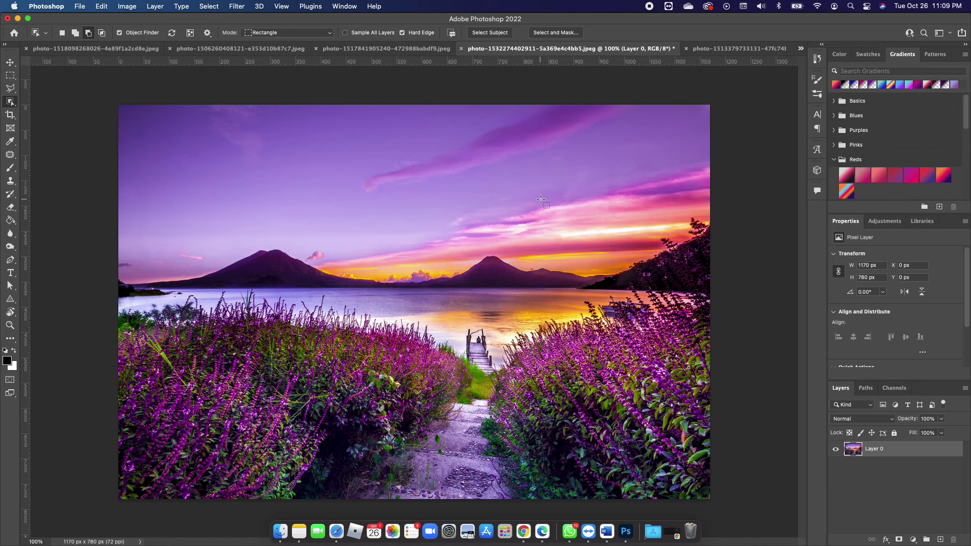
Enable the Landscape Mixer neural filter on the purple lake landscape and apply the snowy mountain preset.
click(243, 6)
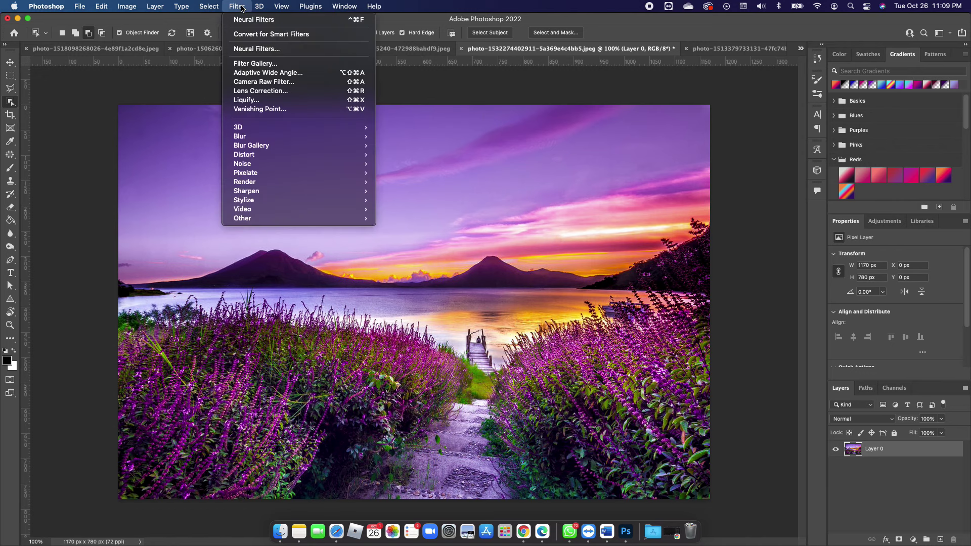
click(273, 51)
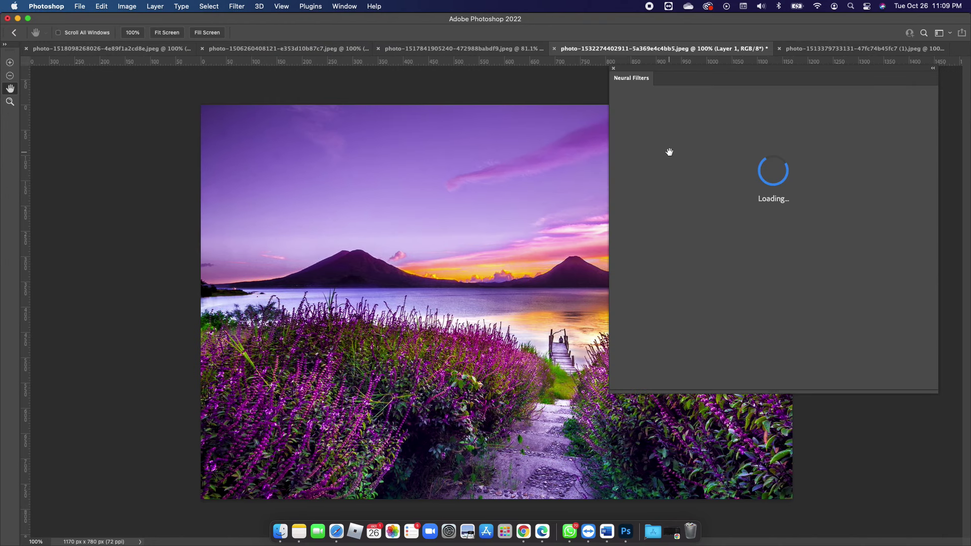
scroll(713, 301, down, 3)
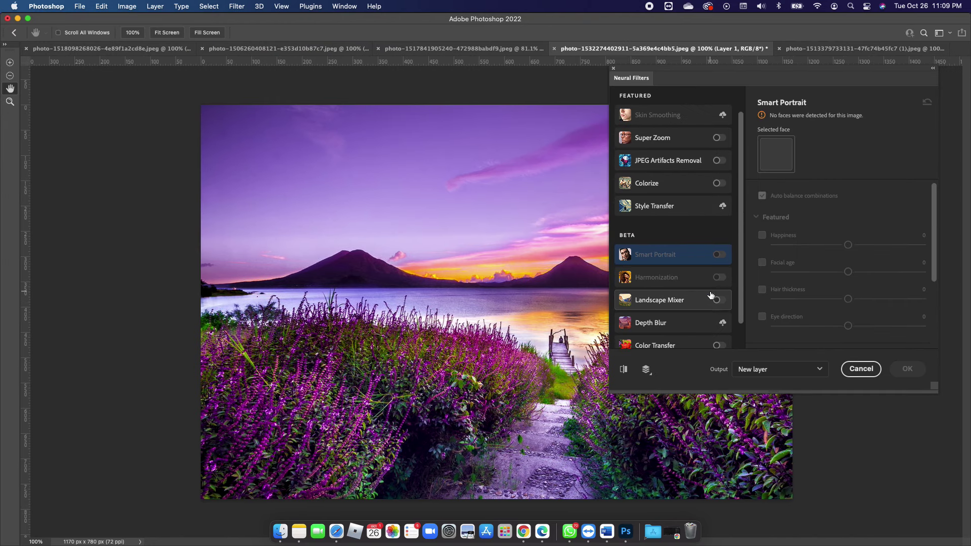
scroll(711, 295, down, 2)
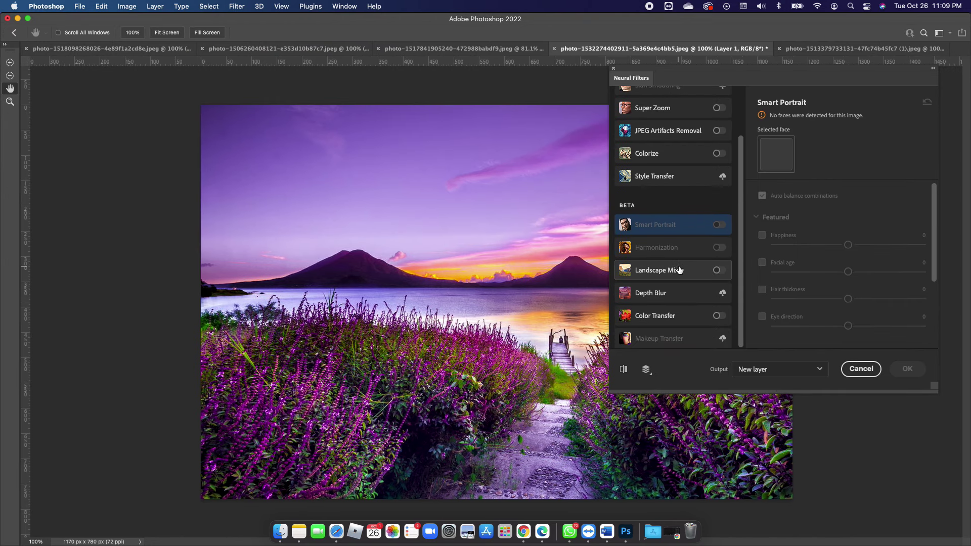
click(718, 271)
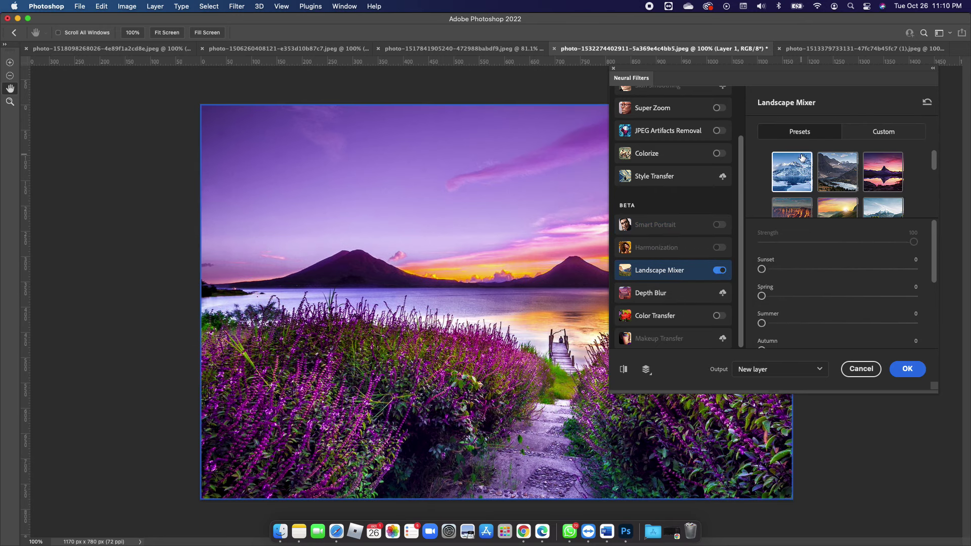
scroll(796, 205, down, 2)
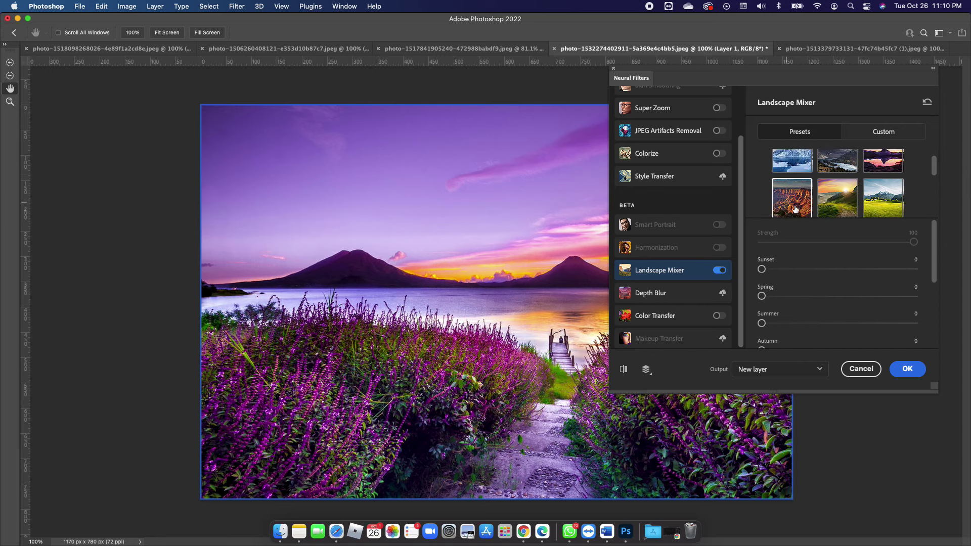
scroll(796, 205, up, 2)
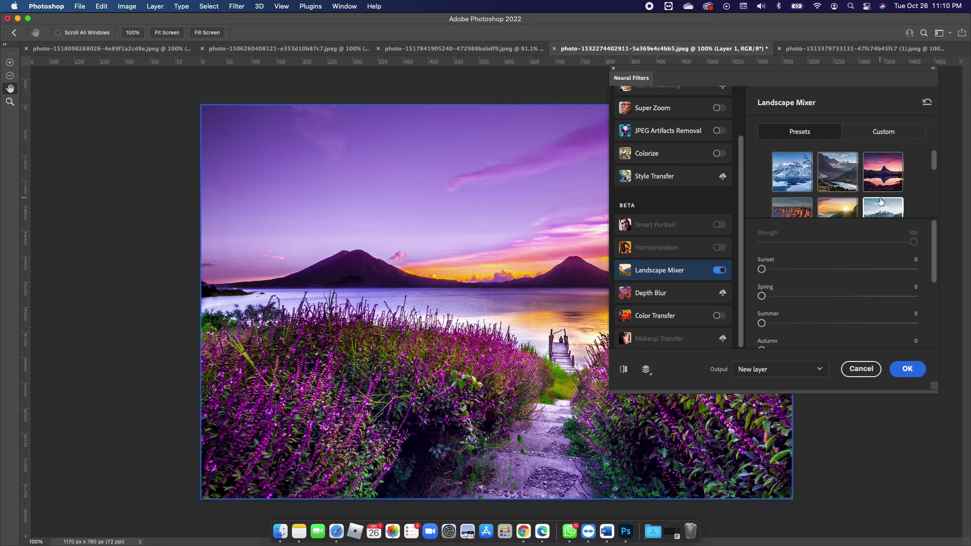
click(798, 185)
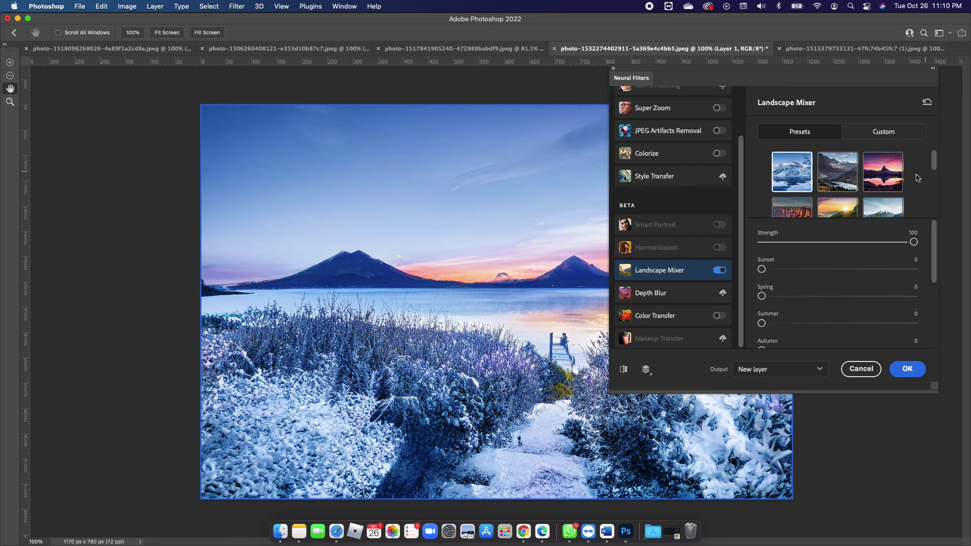
Browse the further Landscape Mixer presets and pick the misty pink landscape preset.
scroll(885, 192, down, 2)
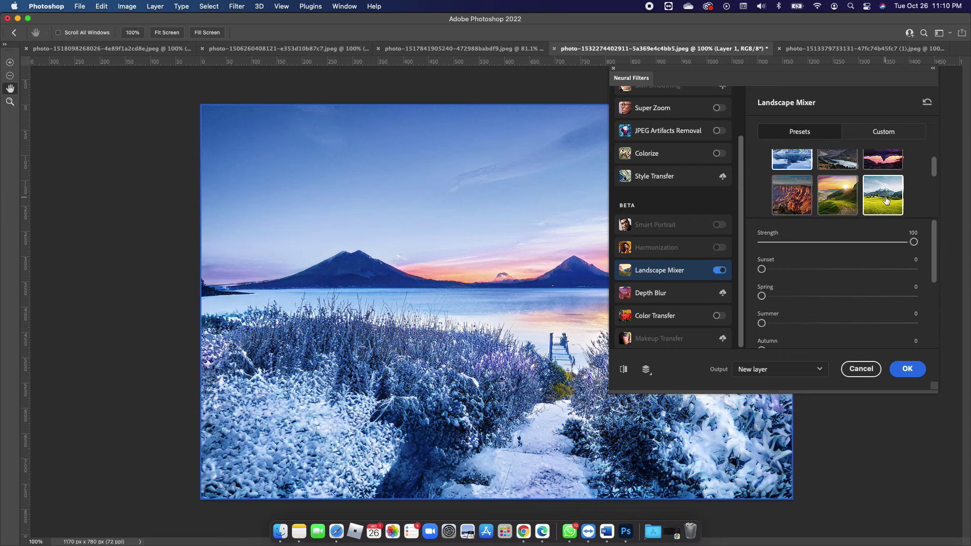
scroll(886, 200, down, 5)
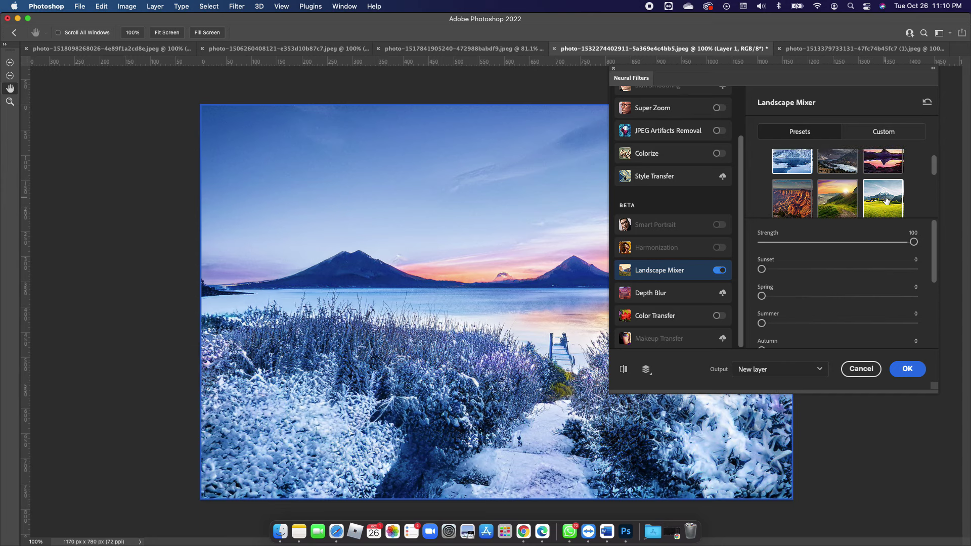
scroll(886, 200, down, 3)
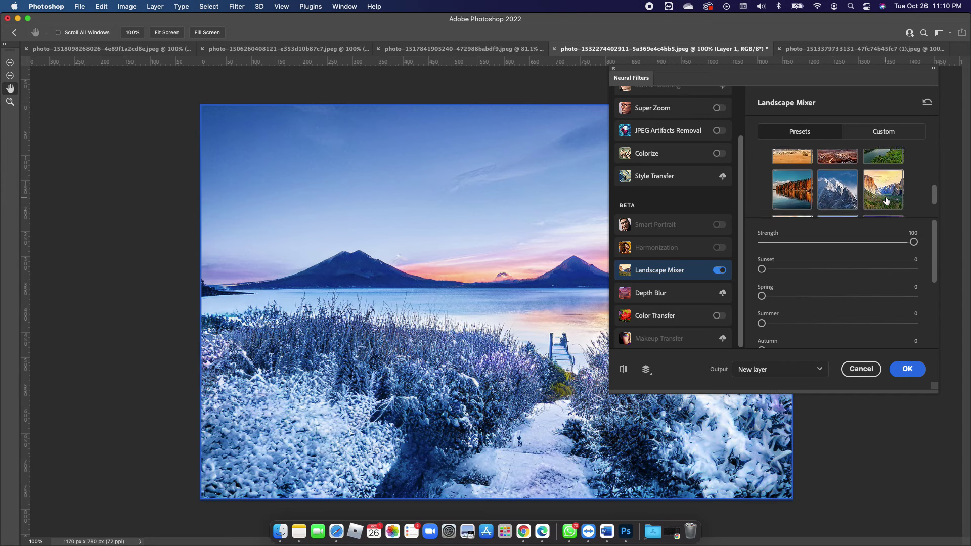
scroll(887, 200, up, 2)
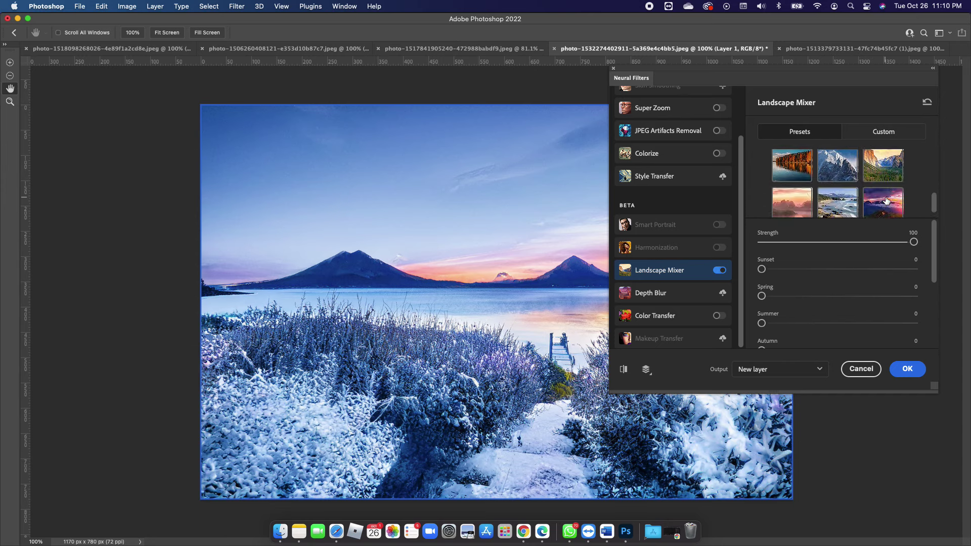
click(807, 191)
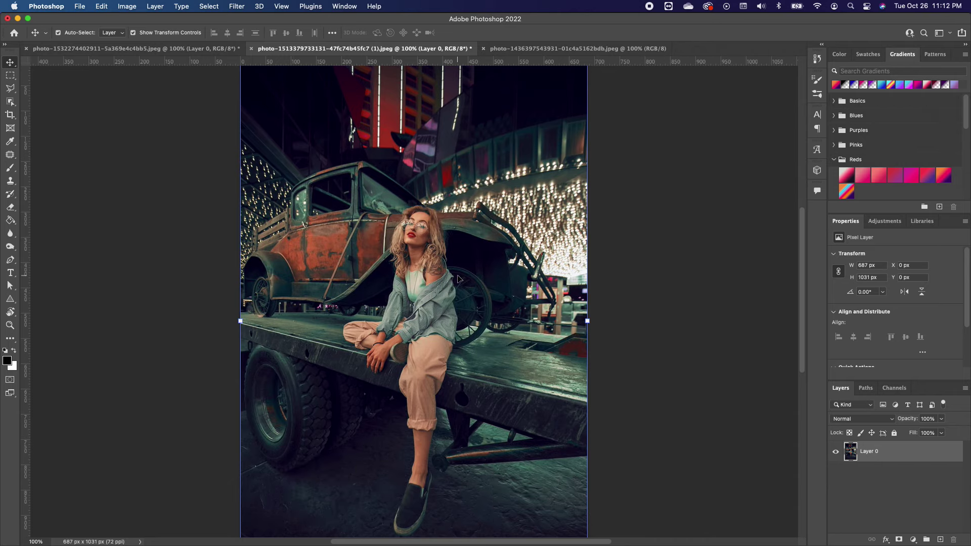
View the red brick wall photo and enable the Color Transfer neural filter on the photo of the woman sitting on the truck.
click(509, 49)
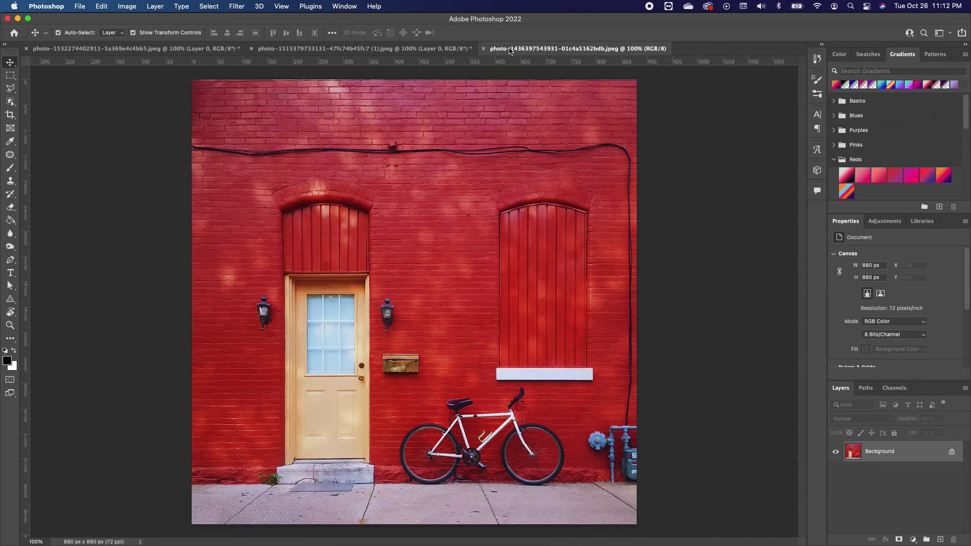
click(380, 50)
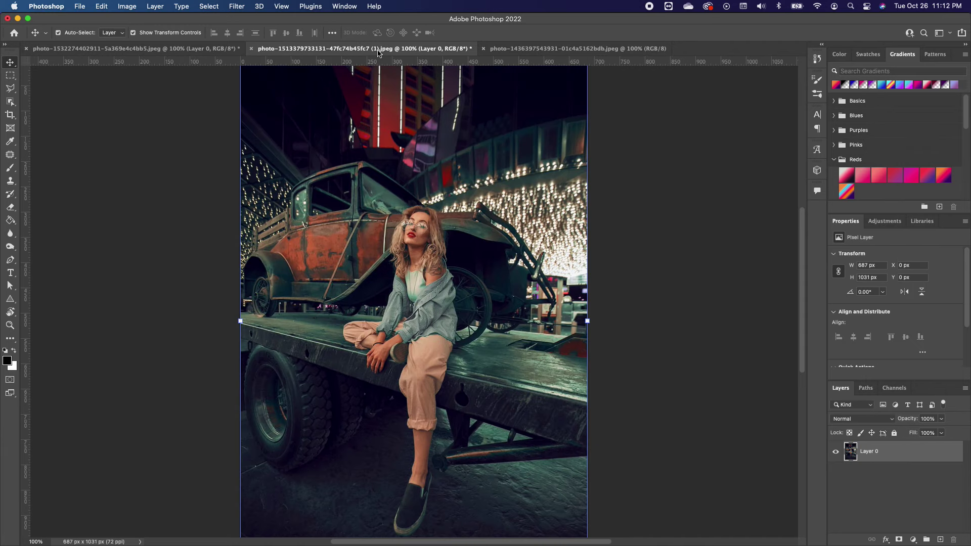
click(236, 8)
click(274, 50)
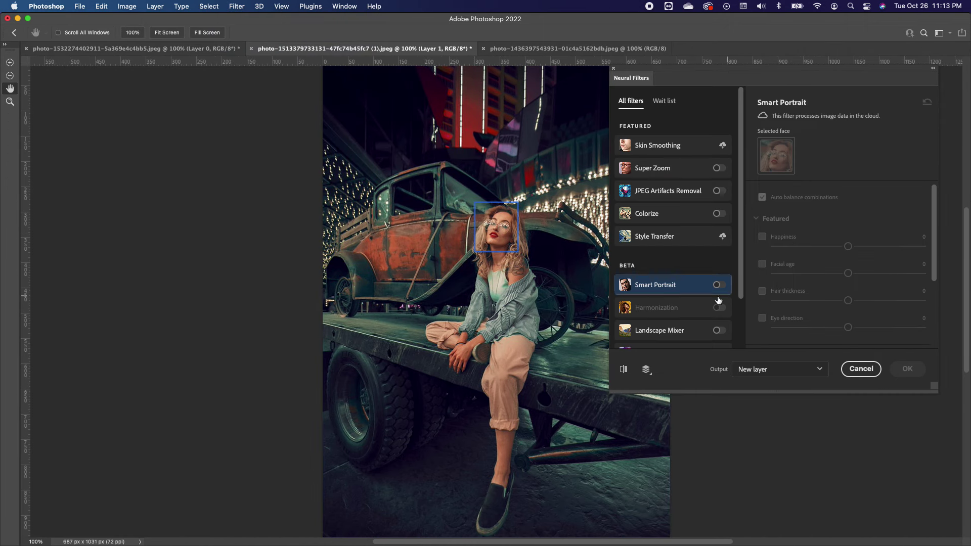
scroll(699, 294, down, 3)
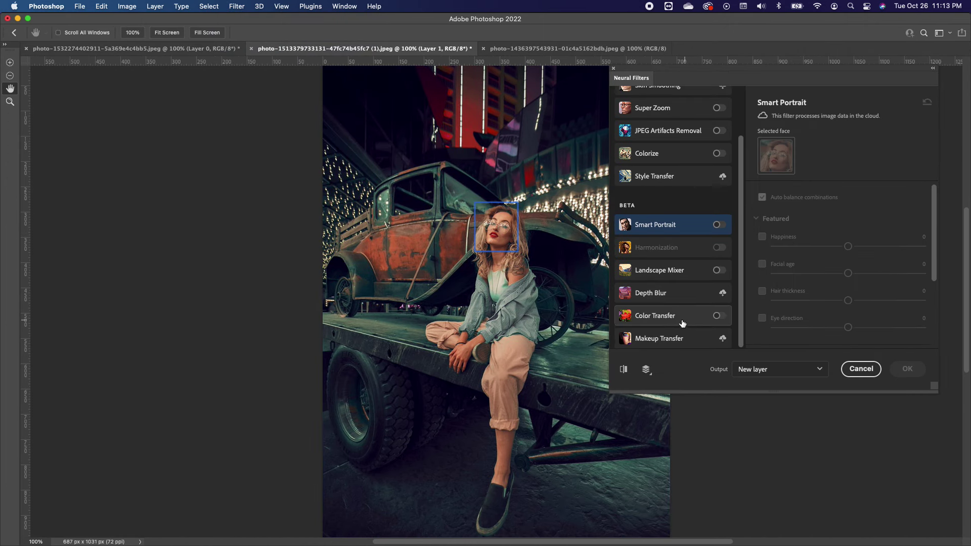
click(718, 316)
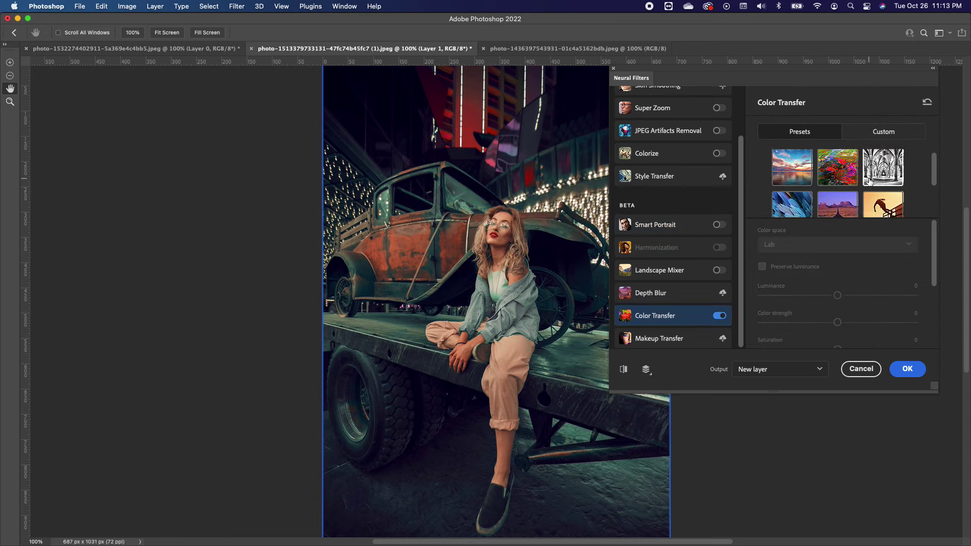
scroll(874, 196, down, 1)
scroll(873, 196, down, 2)
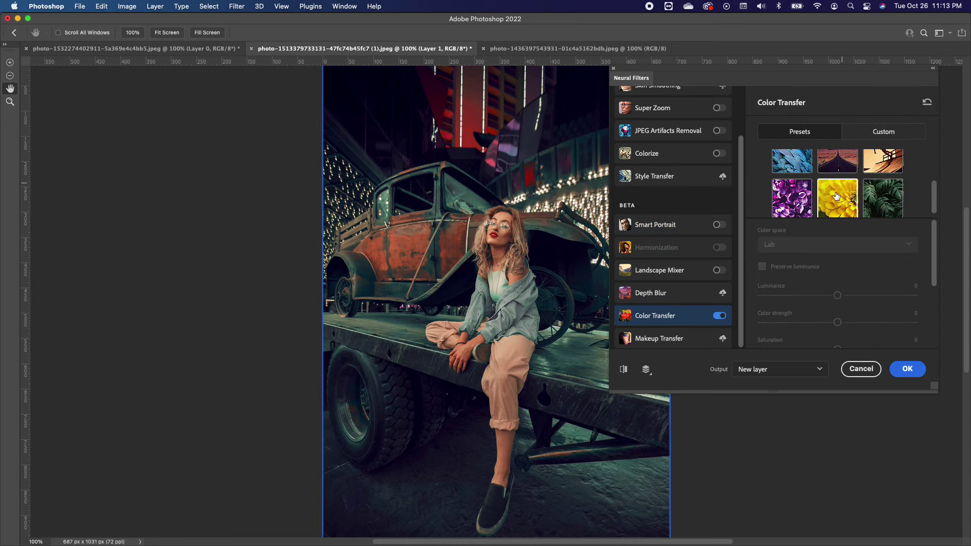
scroll(860, 174, down, 1)
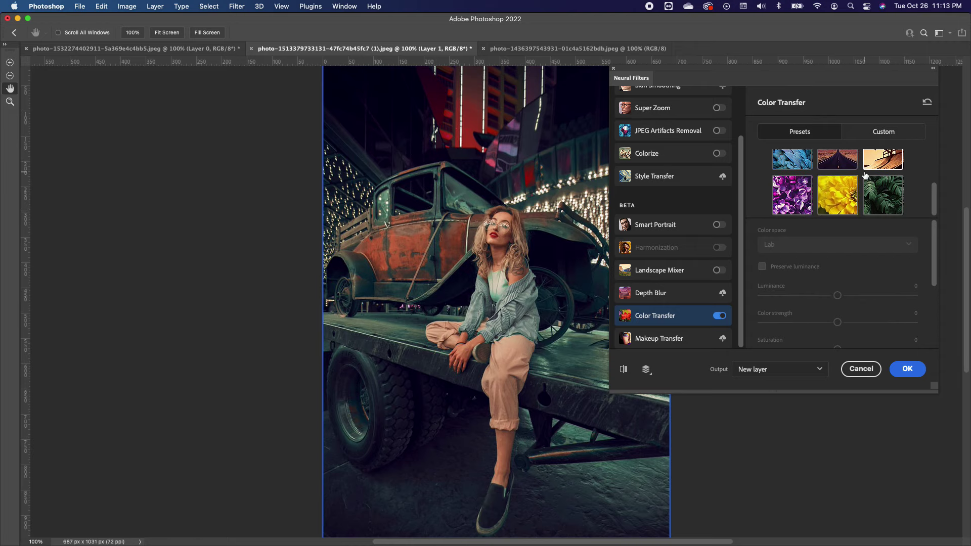
click(885, 133)
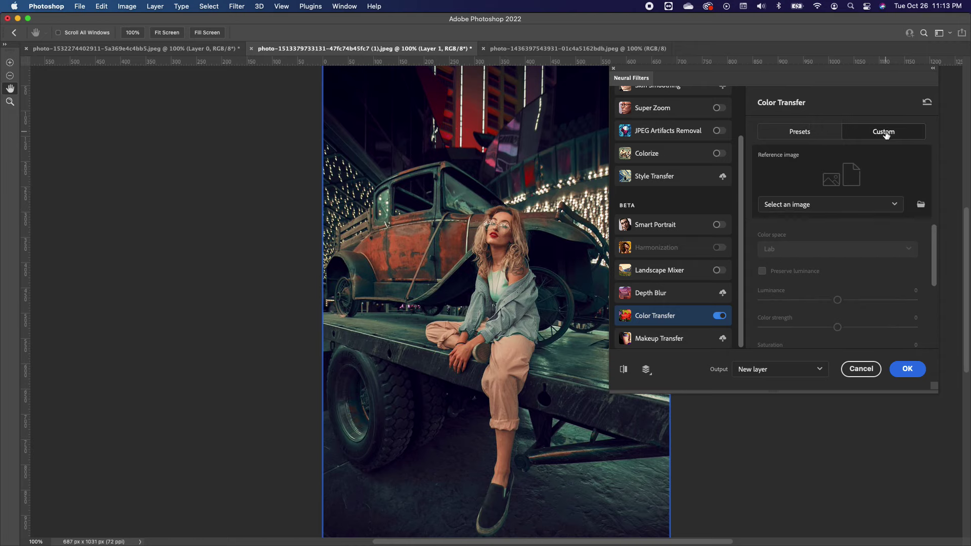
click(895, 206)
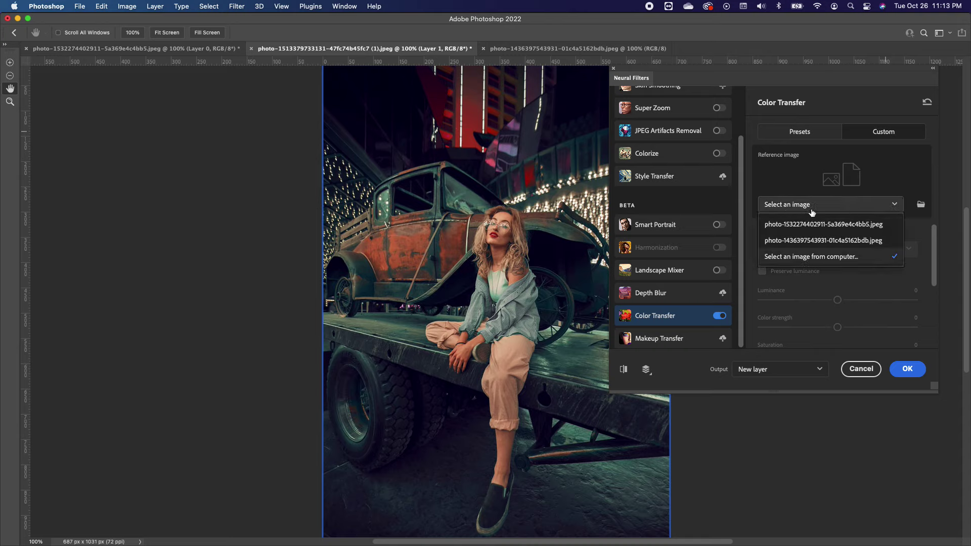
click(812, 242)
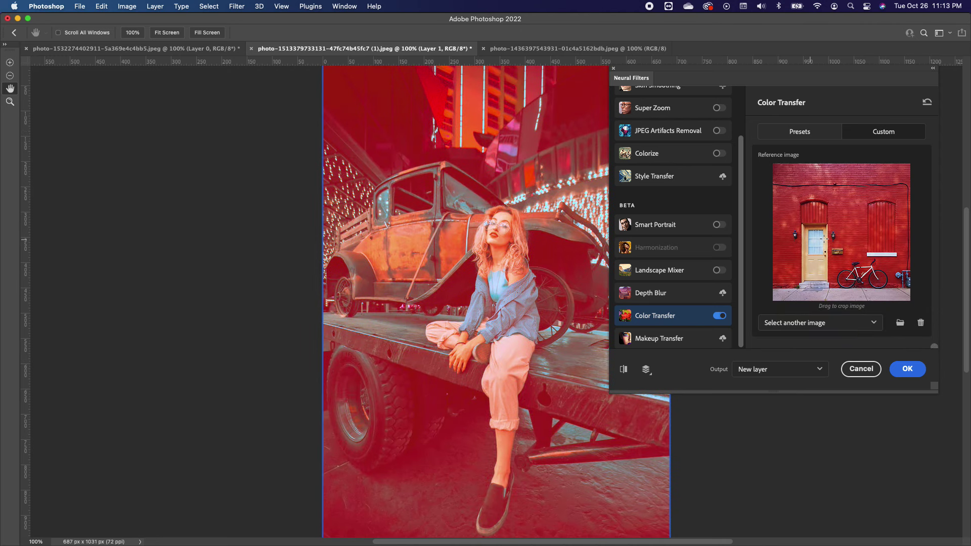
Apply the color transfer as a new layer and reduce that layer's opacity.
click(911, 370)
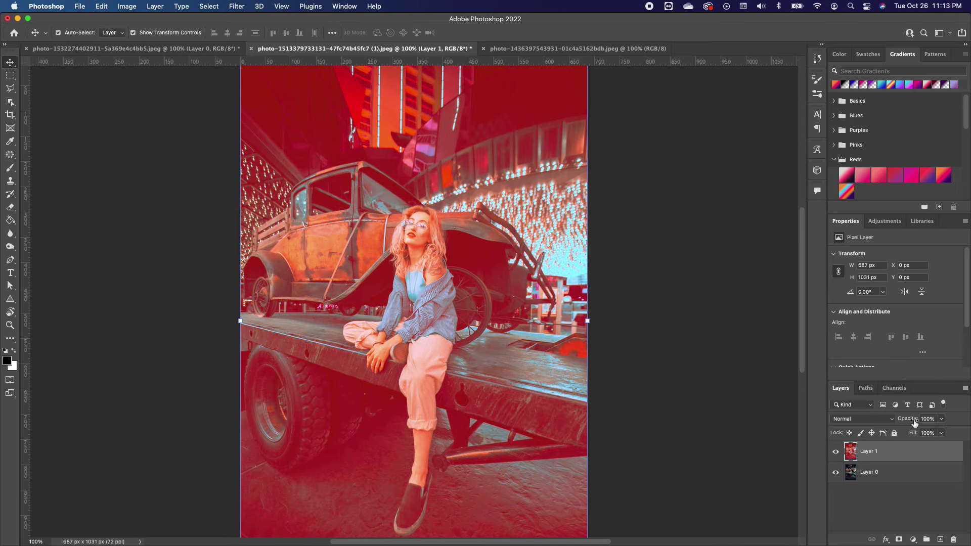
click(943, 423)
drag(944, 431, 919, 435)
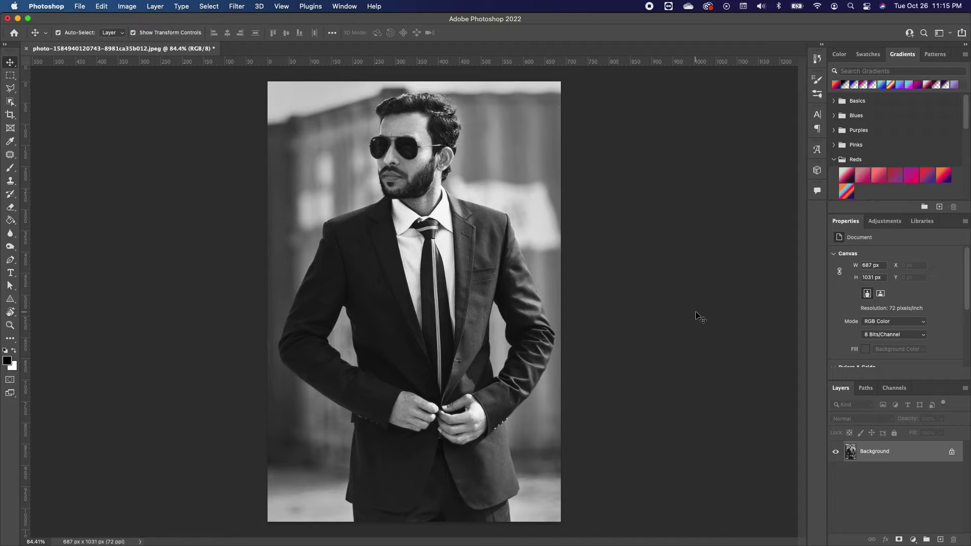
Unlock the background layer of the black-and-white portrait, enable the Colorize neural filter on it and review its color adjustment settings.
click(952, 451)
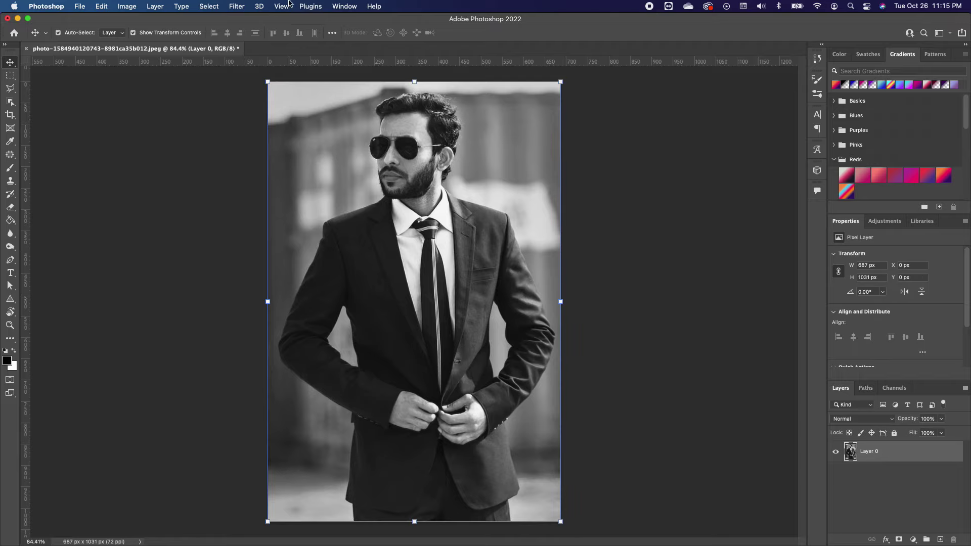
click(237, 7)
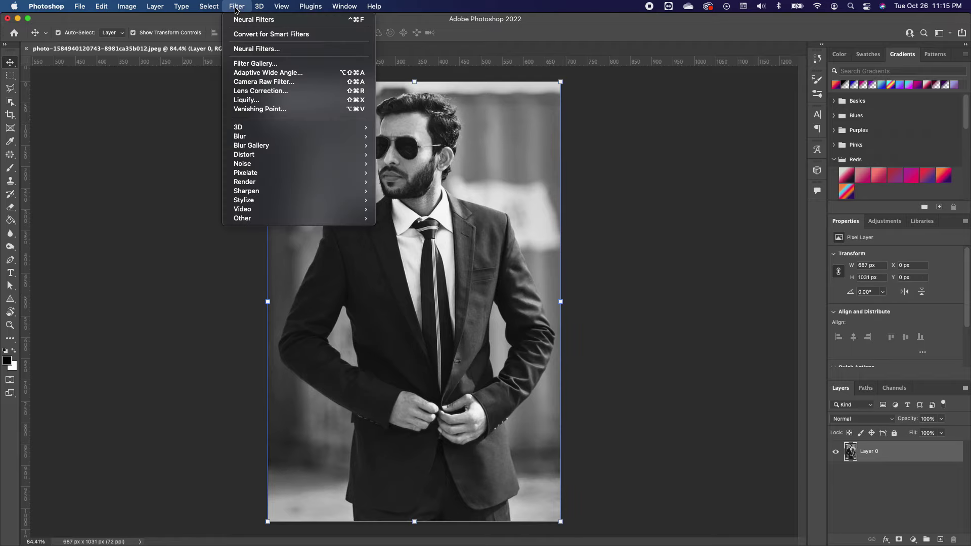
click(255, 49)
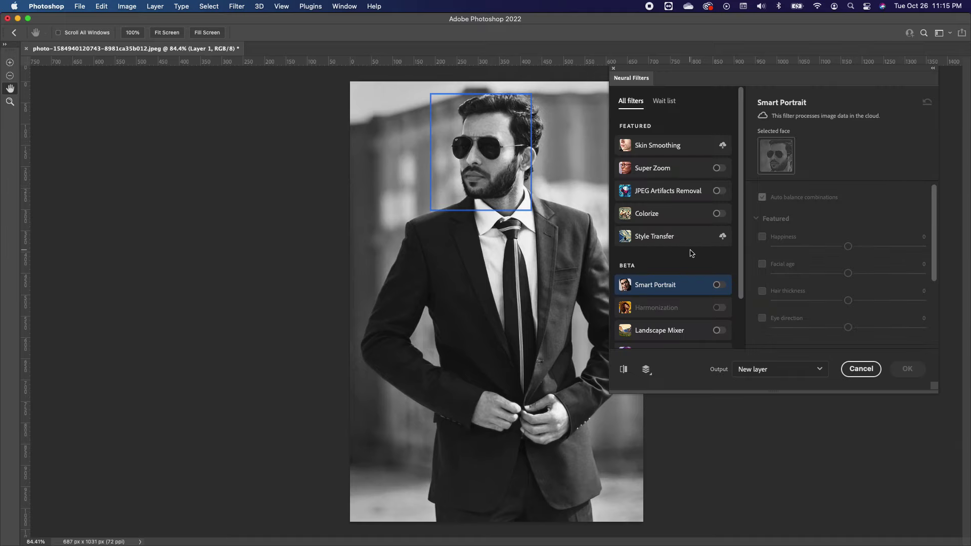
click(720, 213)
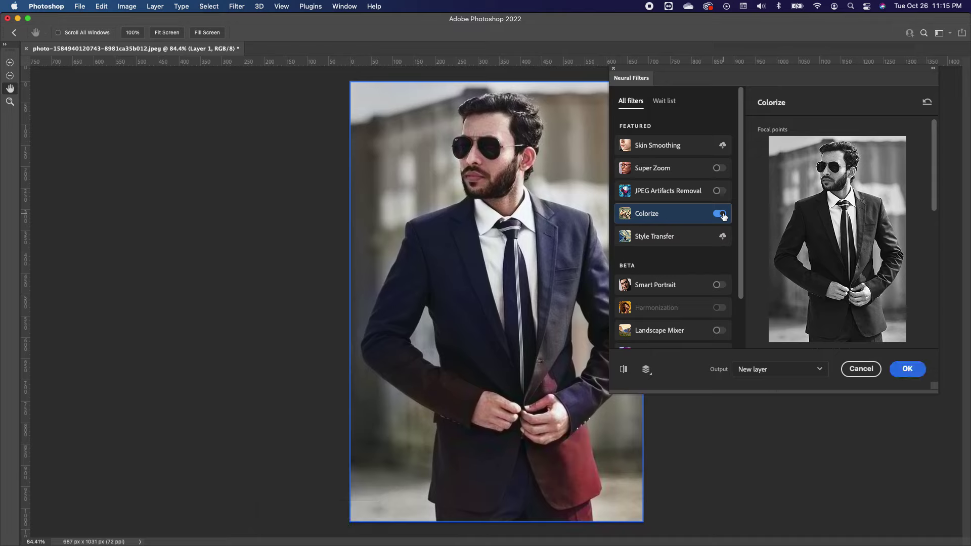
scroll(879, 283, down, 10)
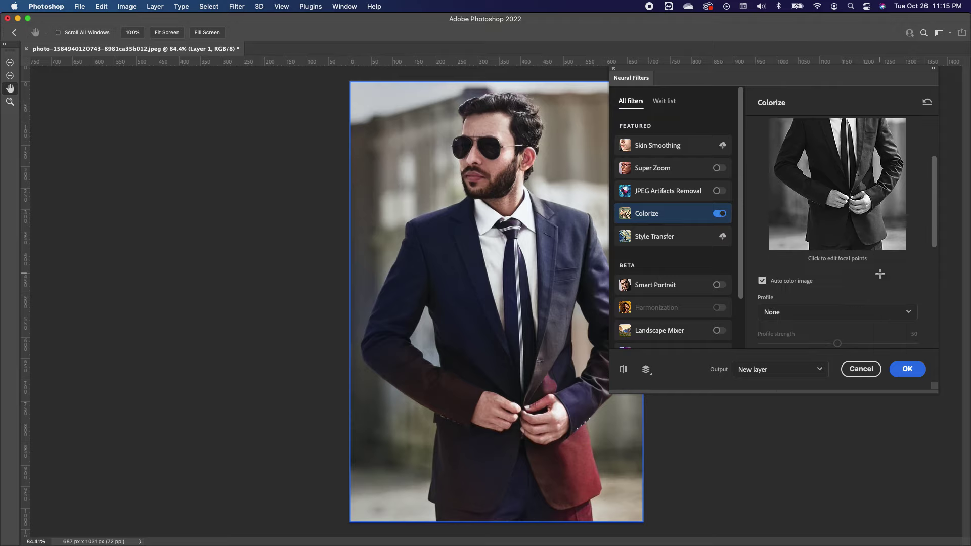
scroll(880, 274, down, 1)
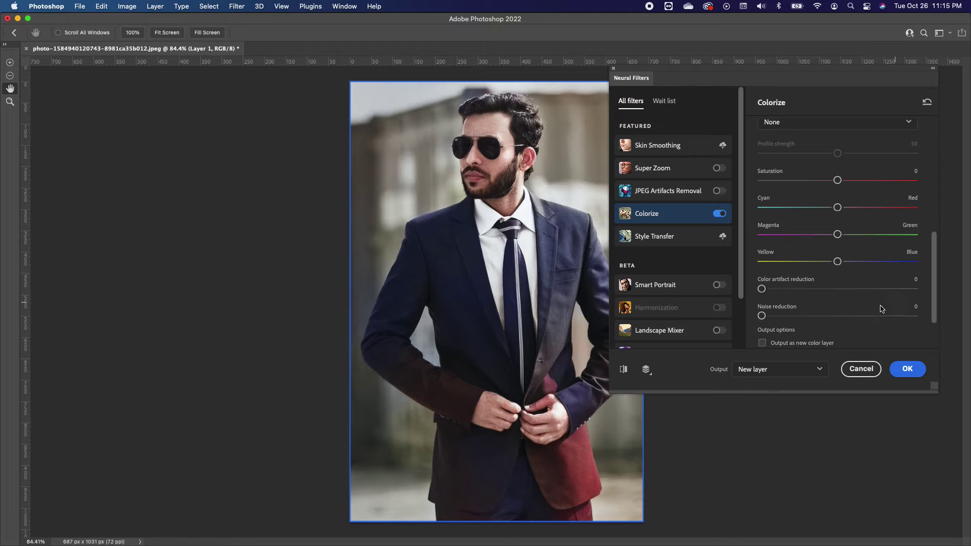
Output the Colorize result as a new color layer, apply the filter, and compare the portrait with that layer hidden and shown.
scroll(883, 310, down, 2)
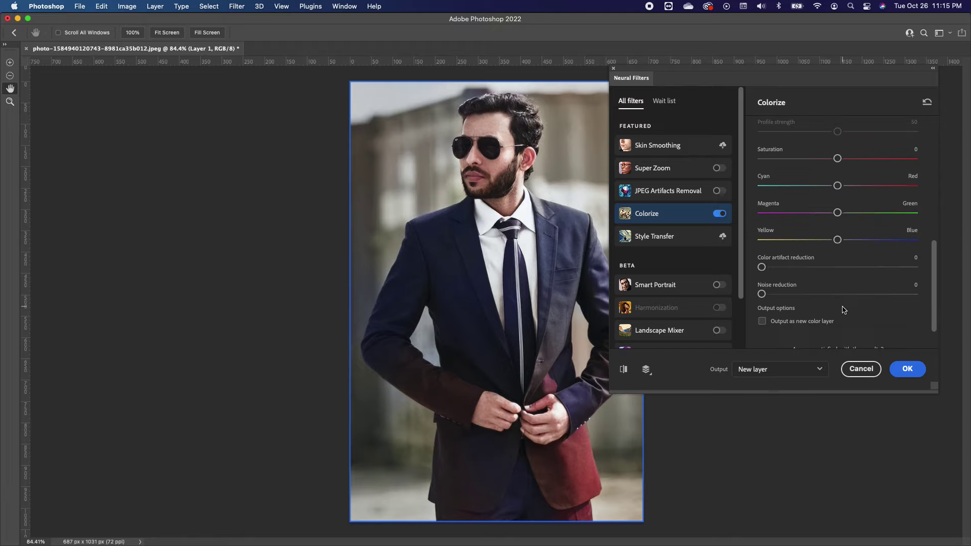
click(763, 322)
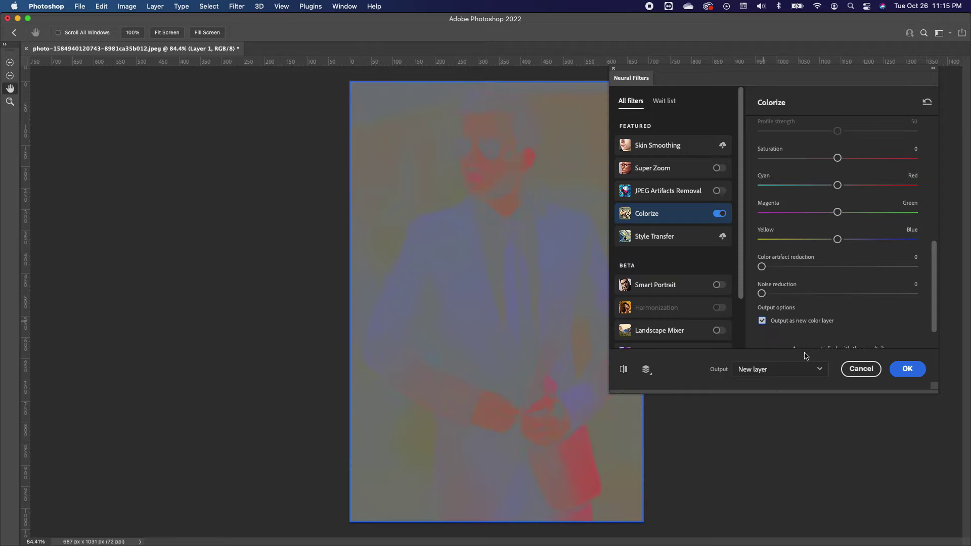
click(908, 369)
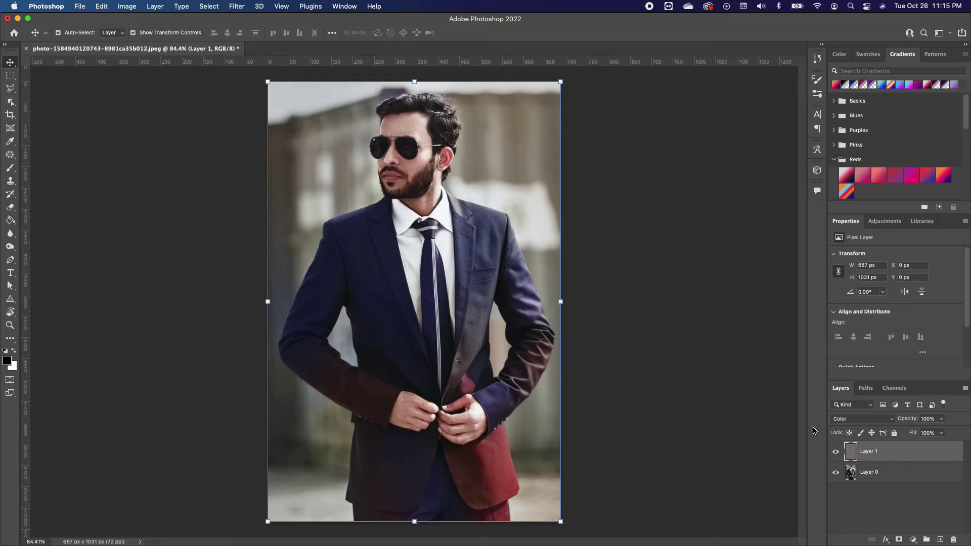
click(837, 451)
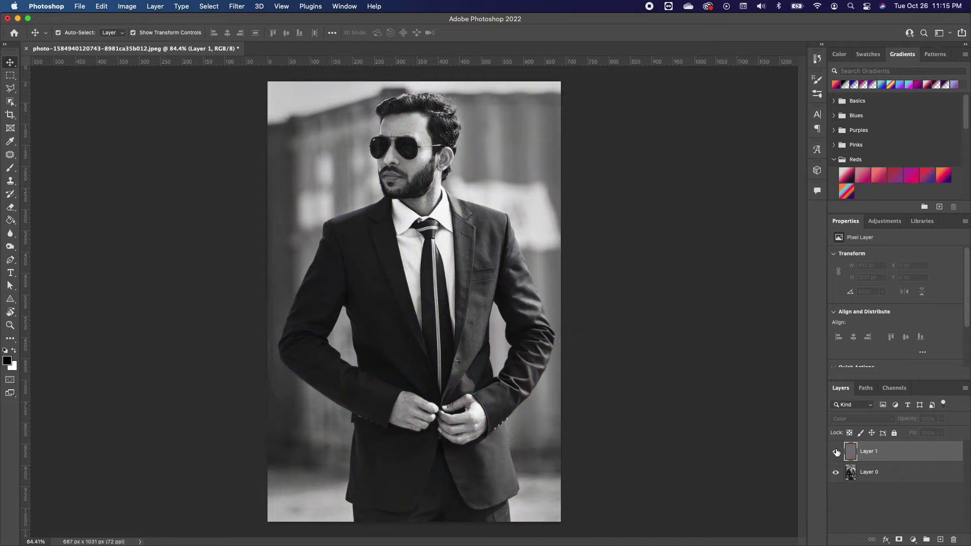
click(836, 451)
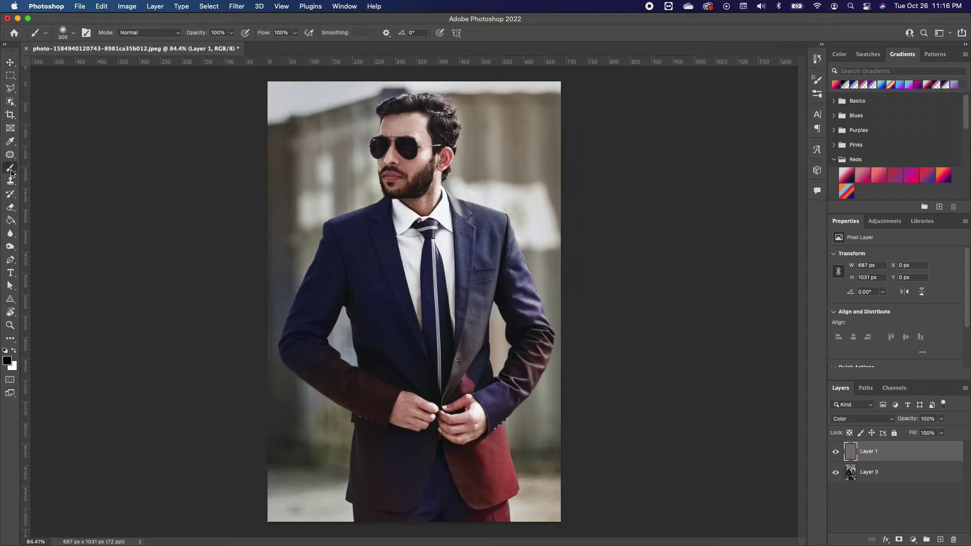
Sample the navy blue of the suit jacket with the Eyedropper as the foreground color and switch to the Brush tool.
click(11, 142)
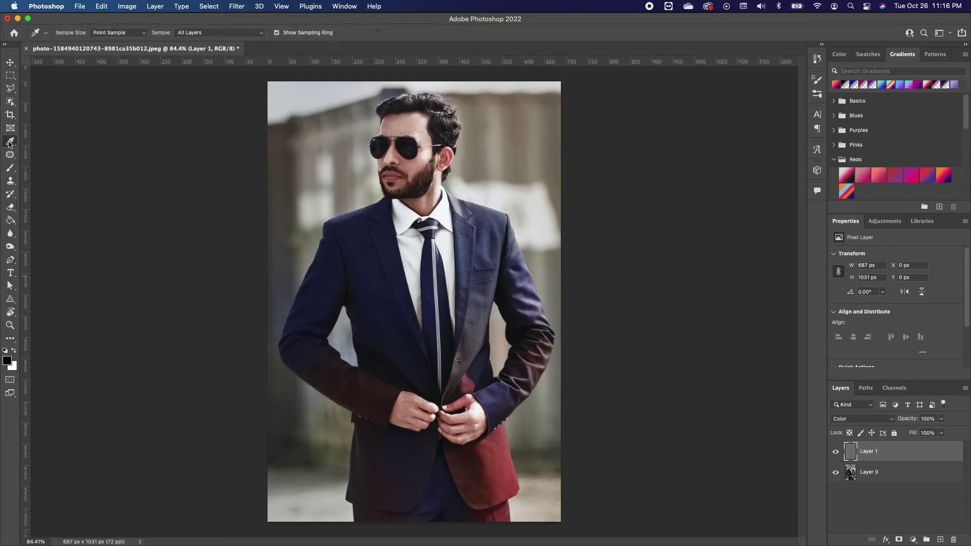
click(467, 259)
click(20, 169)
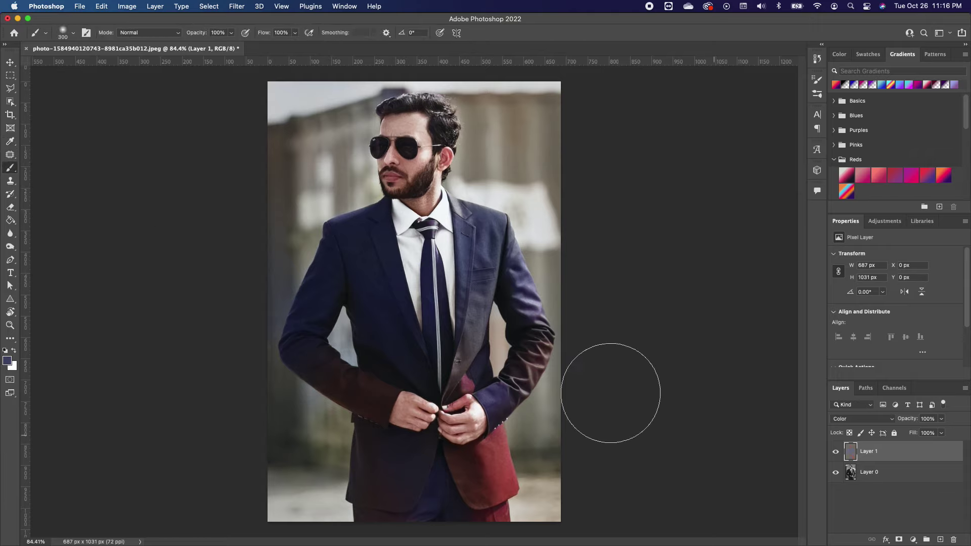
Paint navy over the reddish areas of the jacket and sleeves on Layer 1 with the brush reduced to 70 px.
key(bracketleft)
key(bracketleft)
key(bracketleft)
key(bracketleft)
key(bracketleft)
key(bracketleft)
key(bracketleft)
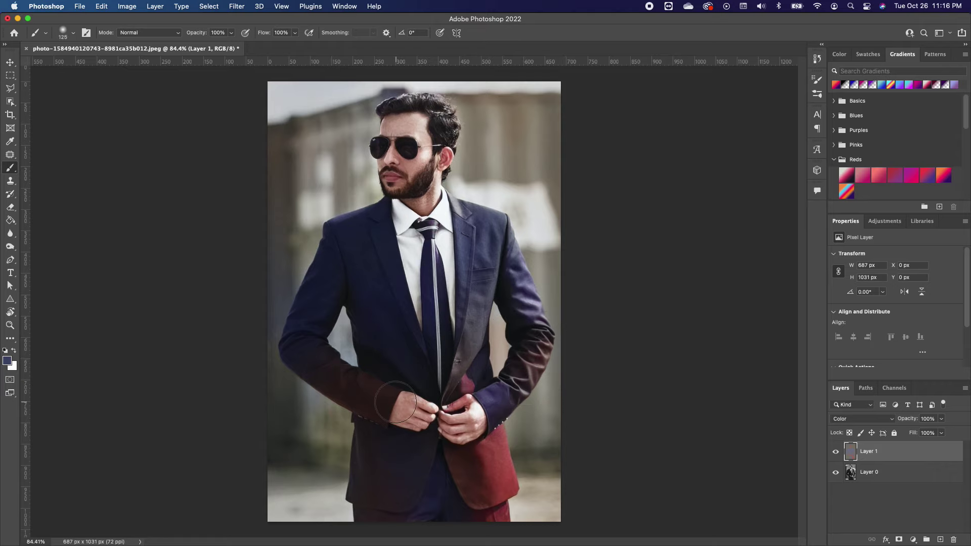
key(bracketleft)
key(bracketleft)
mouse_move(374, 405)
mouse_down()
mouse_move(311, 360)
mouse_move(365, 424)
mouse_move(368, 503)
mouse_move(375, 429)
mouse_move(379, 512)
mouse_move(395, 454)
mouse_move(387, 515)
mouse_move(412, 496)
mouse_move(420, 470)
mouse_move(406, 523)
mouse_move(438, 488)
mouse_move(428, 453)
mouse_move(406, 451)
mouse_move(423, 446)
mouse_move(365, 445)
mouse_move(359, 491)
mouse_move(368, 524)
mouse_move(449, 503)
mouse_move(458, 490)
mouse_move(469, 527)
mouse_move(468, 479)
mouse_move(500, 512)
mouse_move(500, 531)
mouse_move(500, 440)
mouse_move(474, 457)
mouse_move(435, 459)
mouse_move(446, 482)
mouse_move(480, 489)
mouse_move(500, 453)
mouse_move(502, 480)
mouse_up()
mouse_move(532, 364)
mouse_down()
mouse_move(497, 401)
mouse_move(534, 339)
mouse_move(502, 375)
mouse_move(511, 405)
mouse_move(541, 339)
mouse_move(507, 276)
mouse_move(509, 299)
mouse_move(524, 335)
mouse_move(516, 266)
mouse_up()
mouse_move(470, 336)
mouse_down()
mouse_move(460, 396)
mouse_move(478, 356)
mouse_move(460, 357)
mouse_move(454, 383)
mouse_move(474, 379)
mouse_up()
mouse_move(485, 295)
mouse_down()
mouse_move(467, 348)
mouse_move(422, 384)
mouse_move(404, 365)
mouse_move(387, 392)
mouse_move(372, 375)
mouse_move(296, 352)
mouse_move(306, 355)
mouse_move(309, 331)
mouse_move(357, 270)
mouse_move(373, 361)
mouse_move(364, 325)
mouse_move(390, 355)
mouse_move(365, 238)
mouse_move(416, 364)
mouse_move(411, 354)
mouse_move(497, 459)
mouse_move(511, 462)
mouse_move(501, 444)
mouse_up()
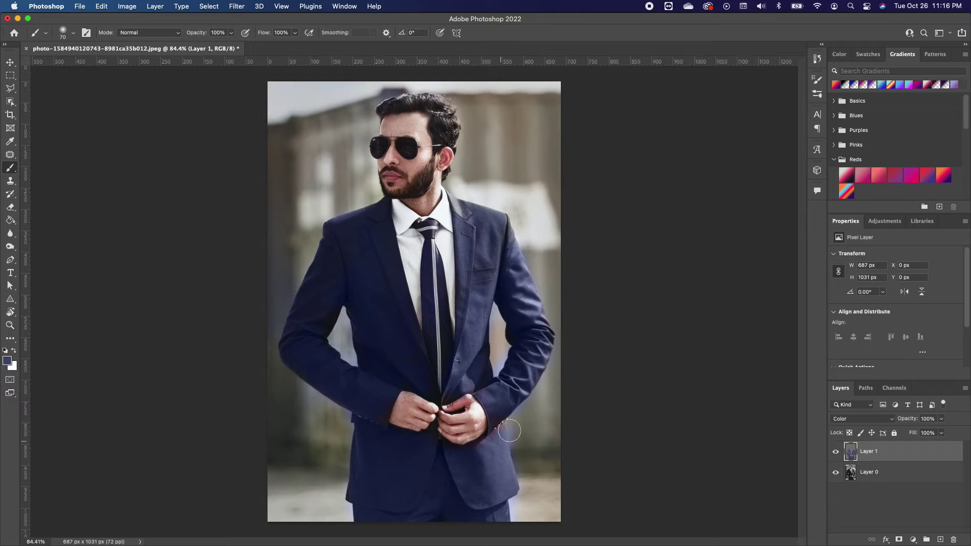